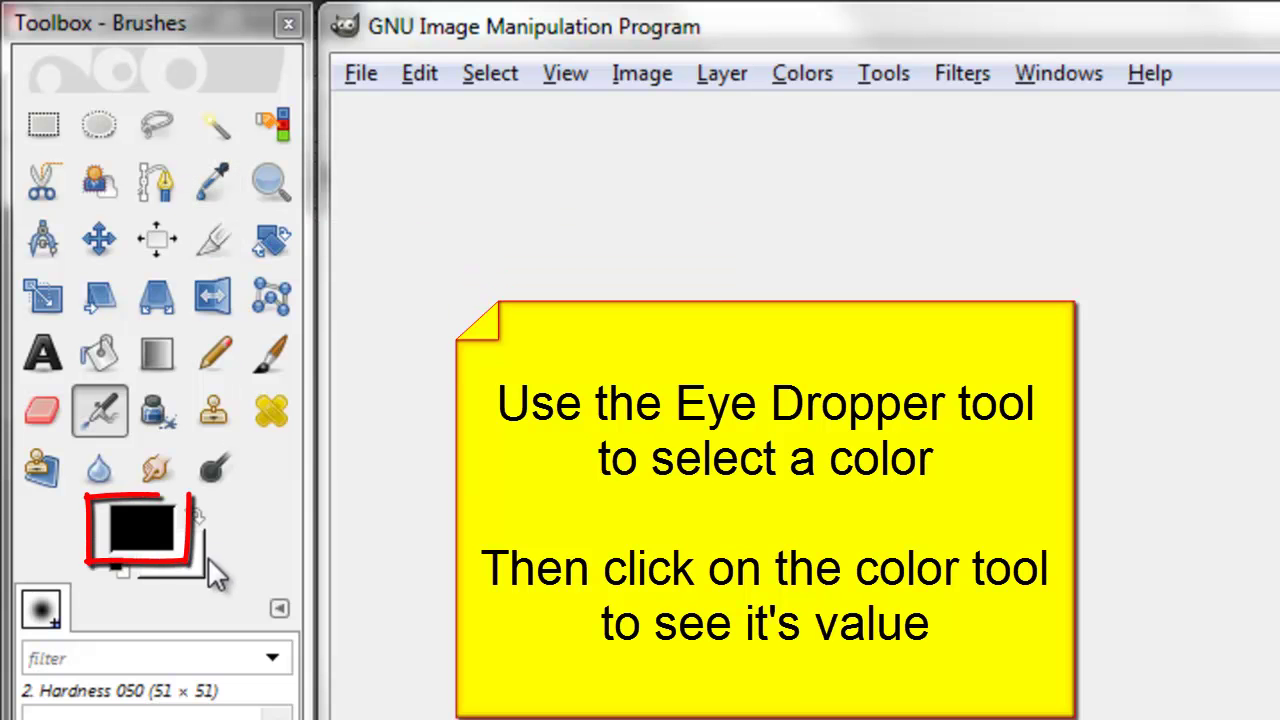
Step: Open the foreground color settings in GIMP and then in Photoshop to examine the color's hex value
click(143, 521)
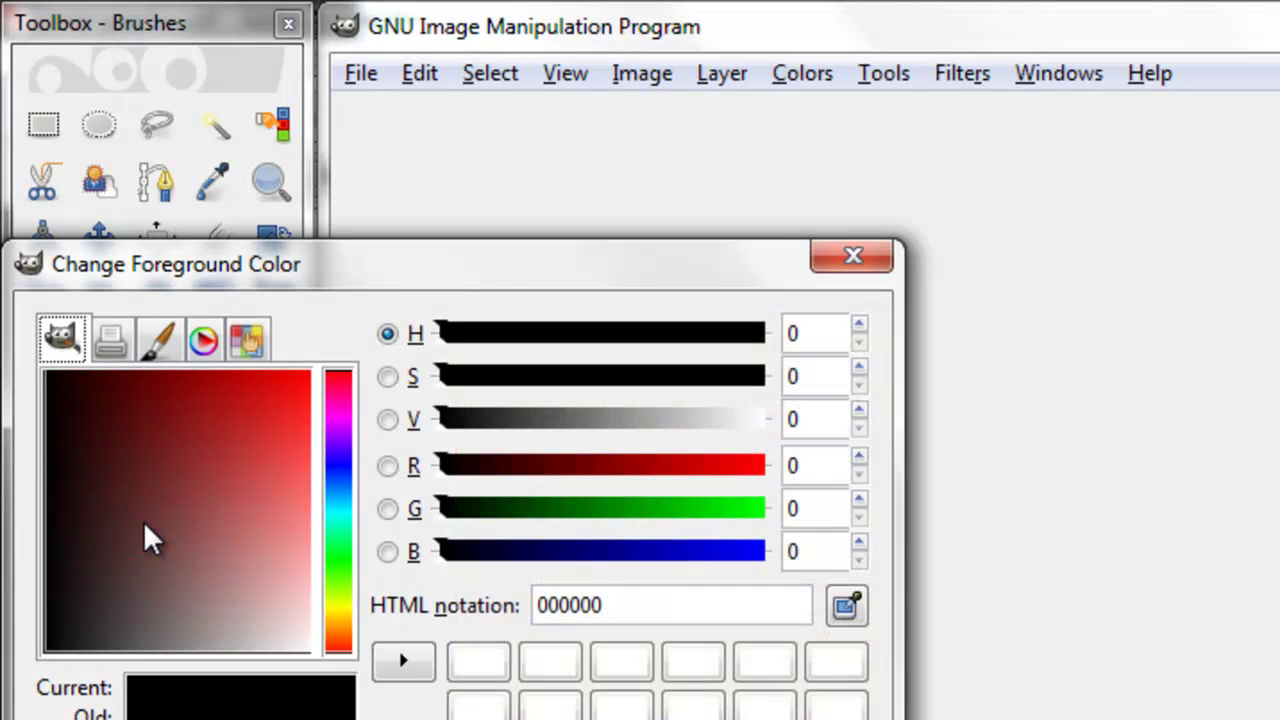
click(250, 453)
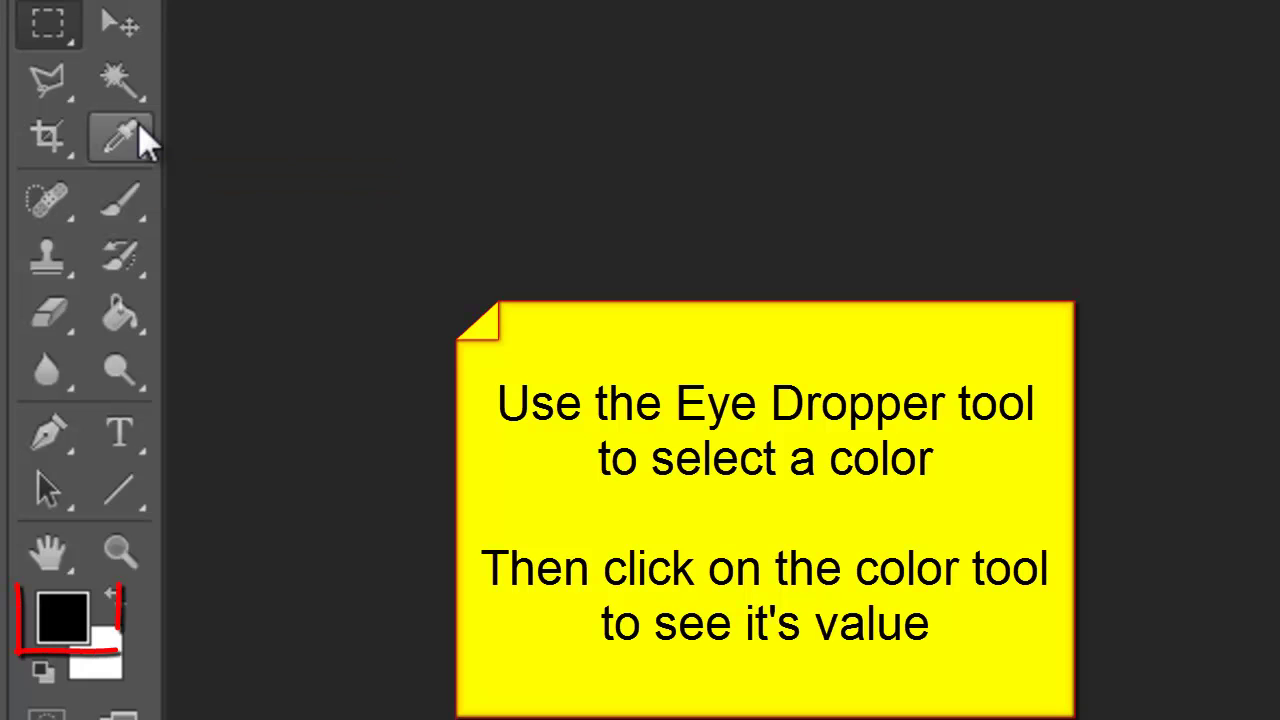
click(62, 615)
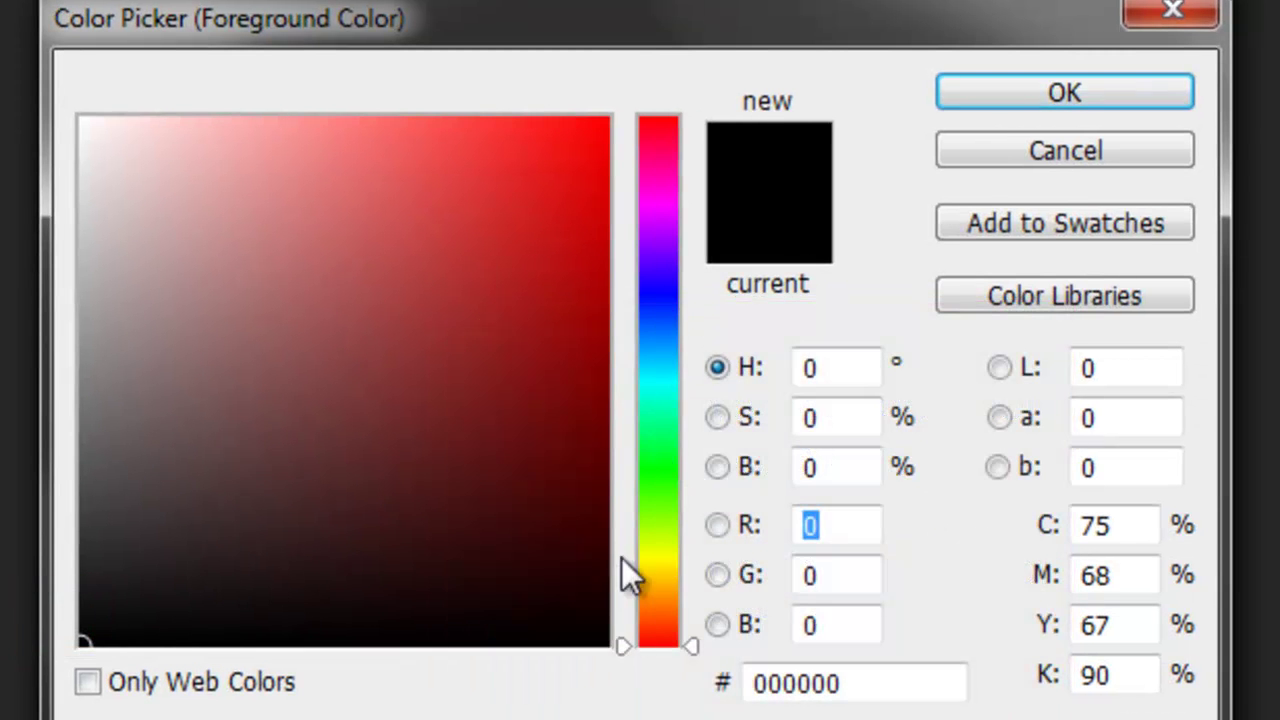
drag(883, 692, 745, 690)
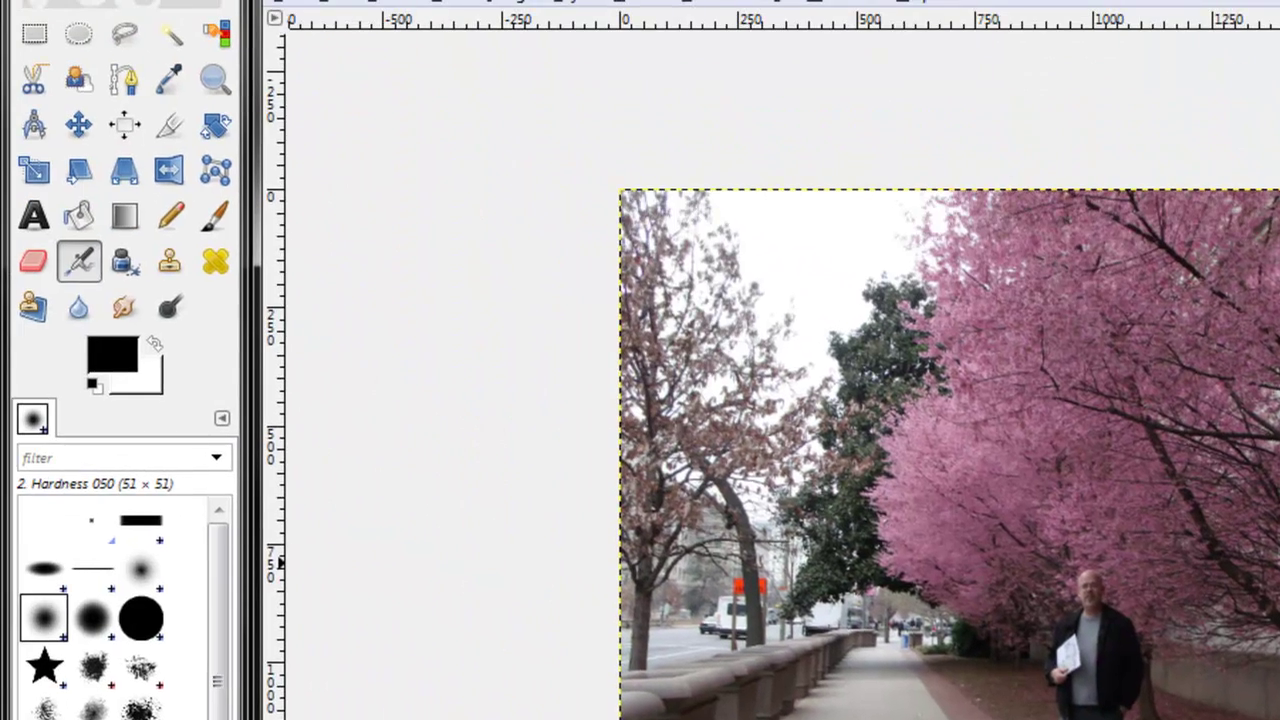
Step: In GIMP, select a rectangle about 1360 px wide around the walkway and cherry tree and crop the image to it
click(37, 44)
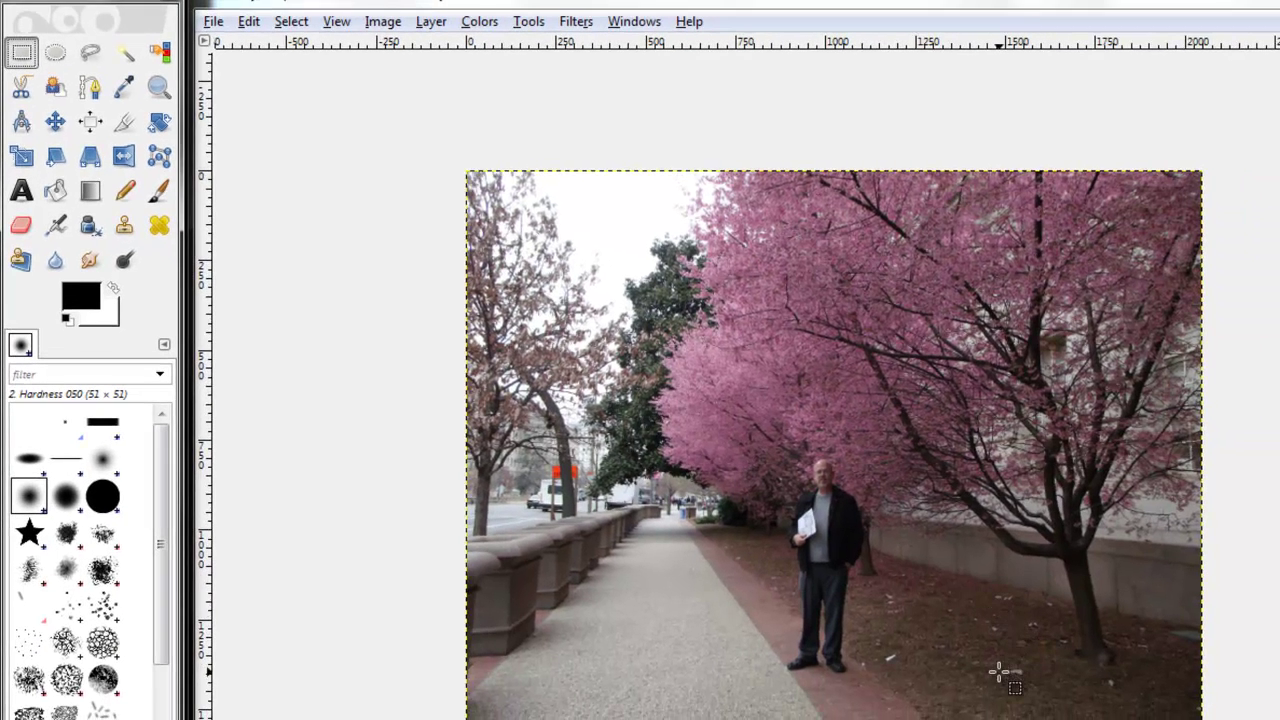
drag(997, 670, 505, 243)
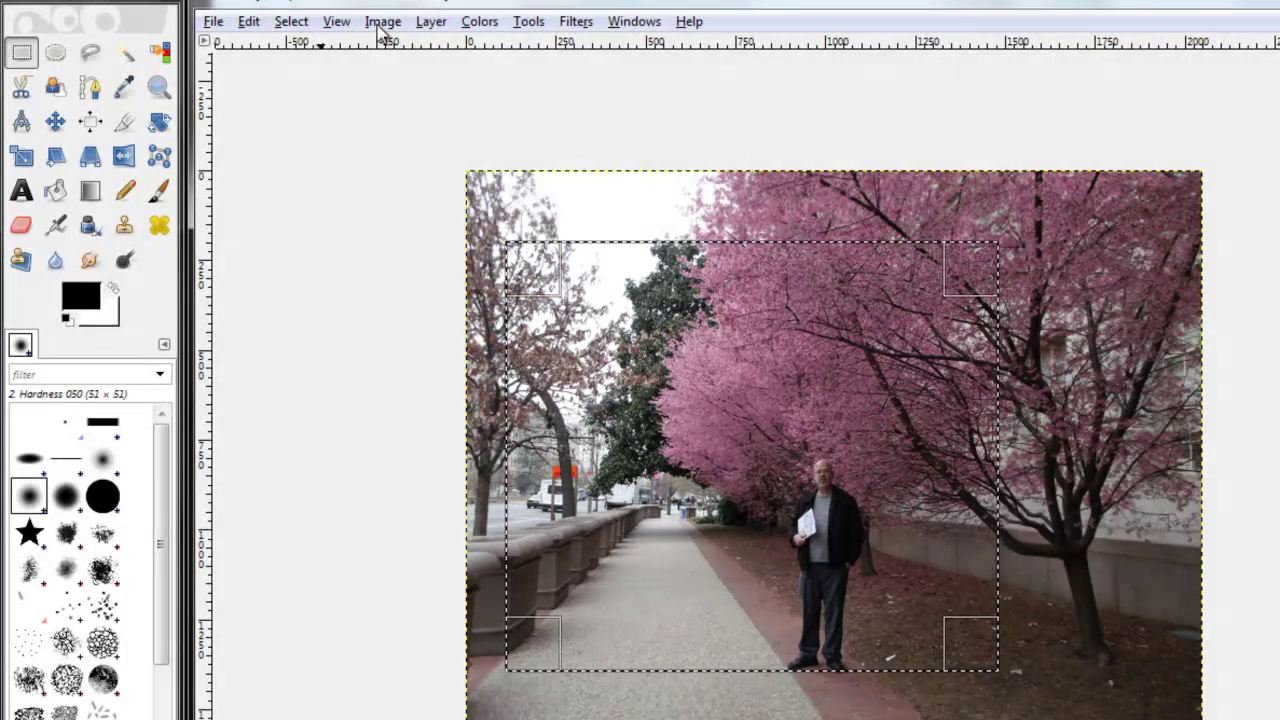
click(381, 22)
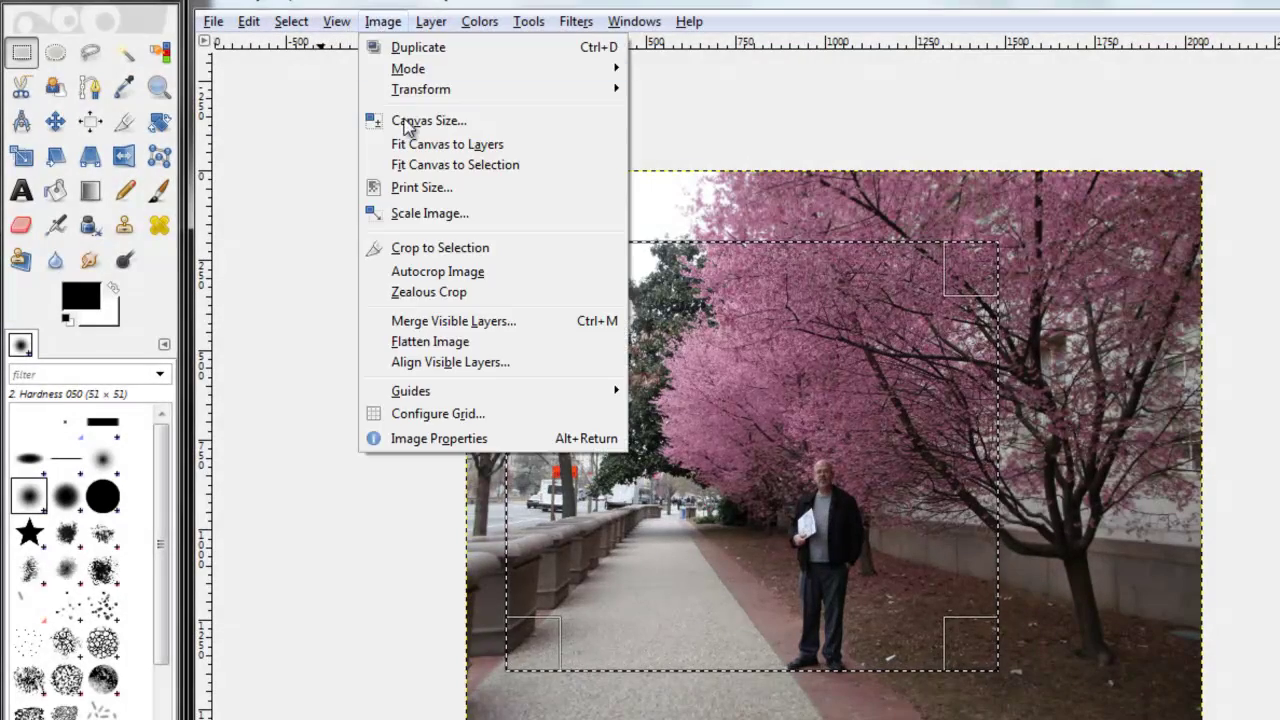
click(437, 252)
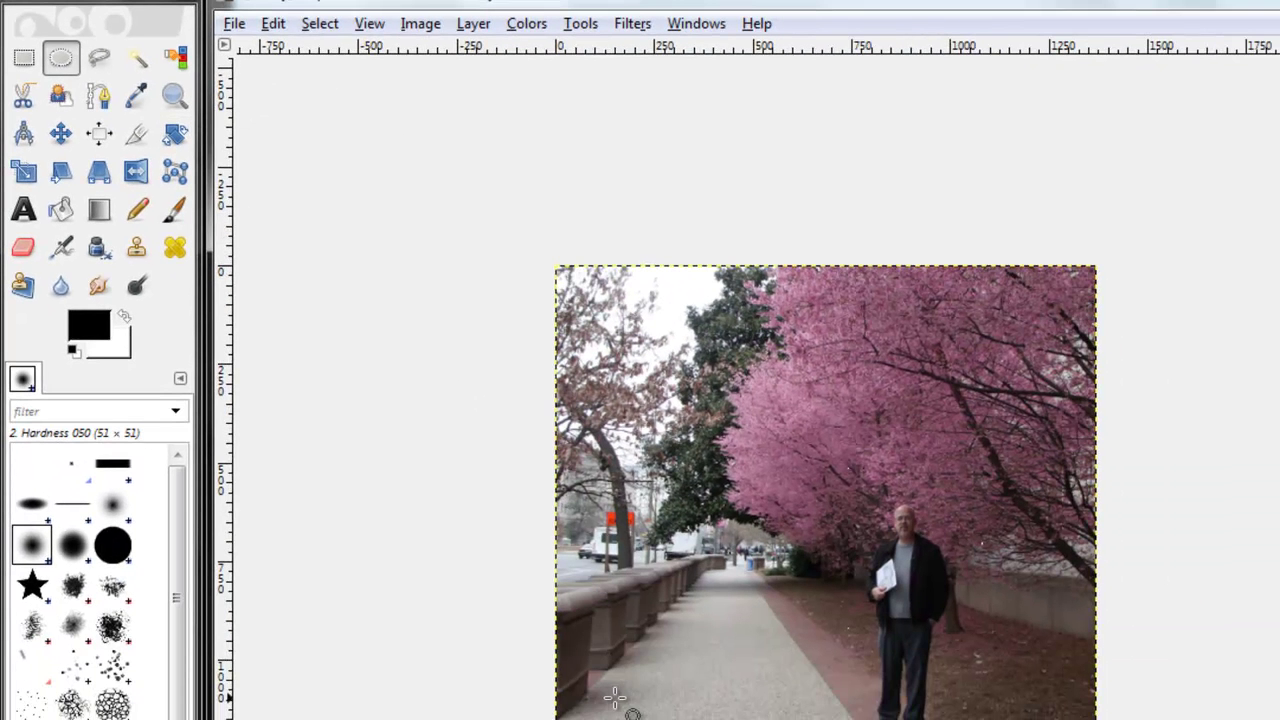
Step: Draw an elliptical selection about 985 by 840 px around the walkway and the man, and crop the image to it
drag(615, 697, 634, 647)
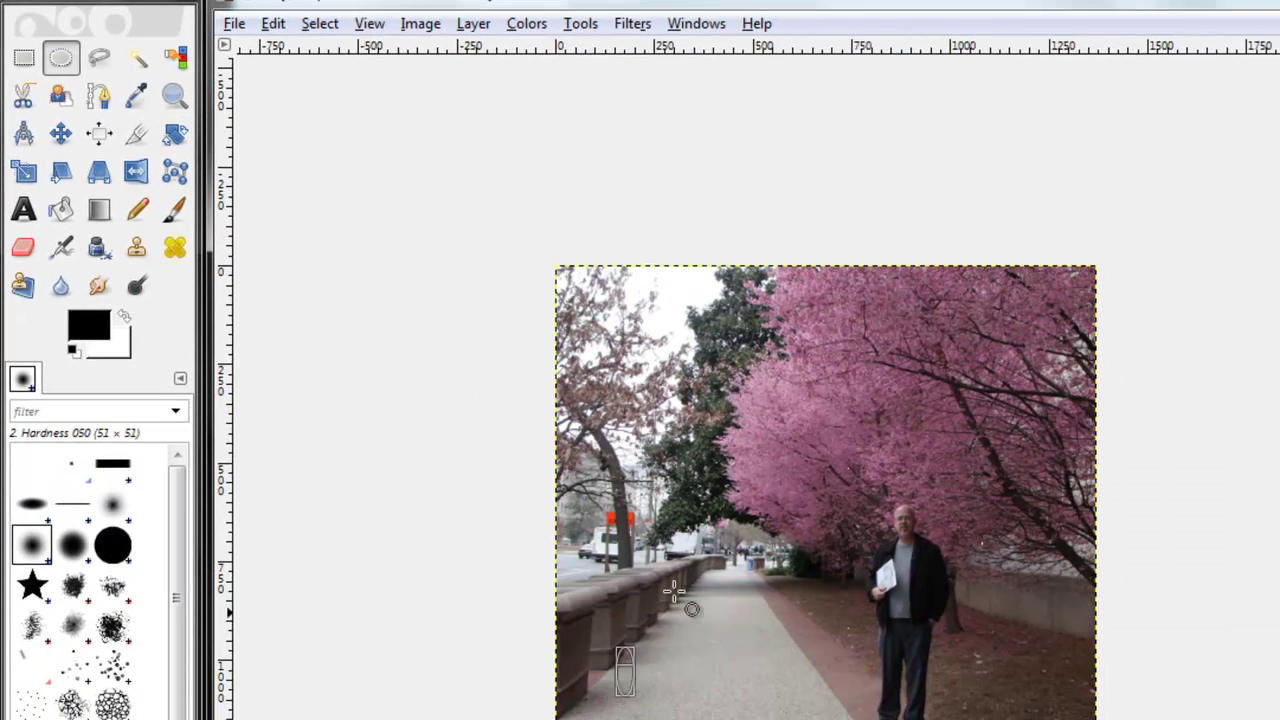
drag(944, 410, 1006, 365)
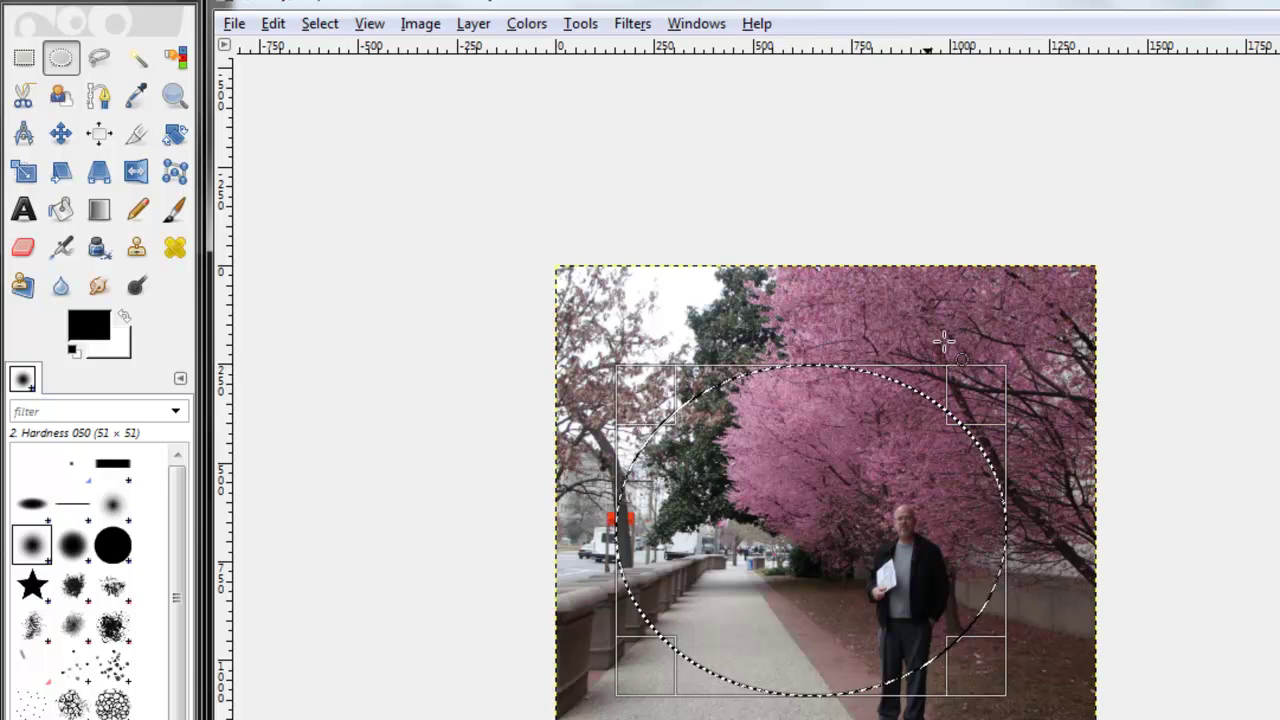
click(405, 26)
click(455, 270)
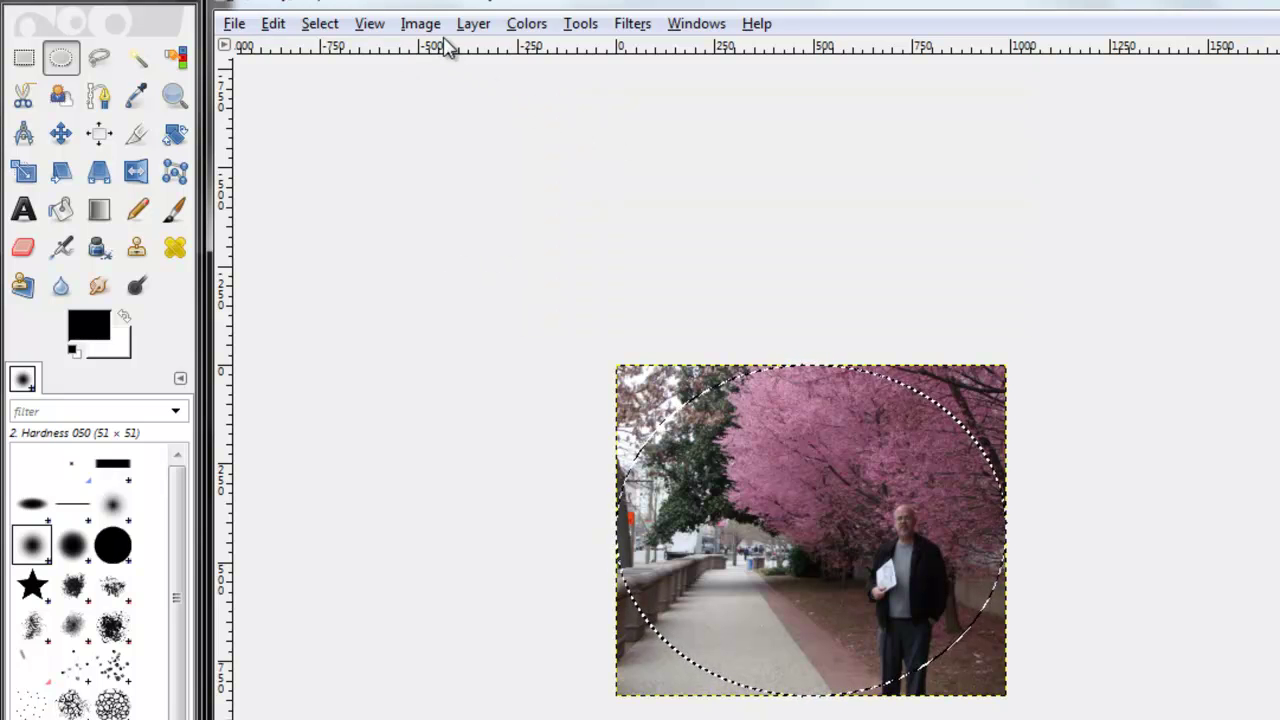
Step: Invert the elliptical selection and erase the part of the photo outside the ellipse
click(321, 27)
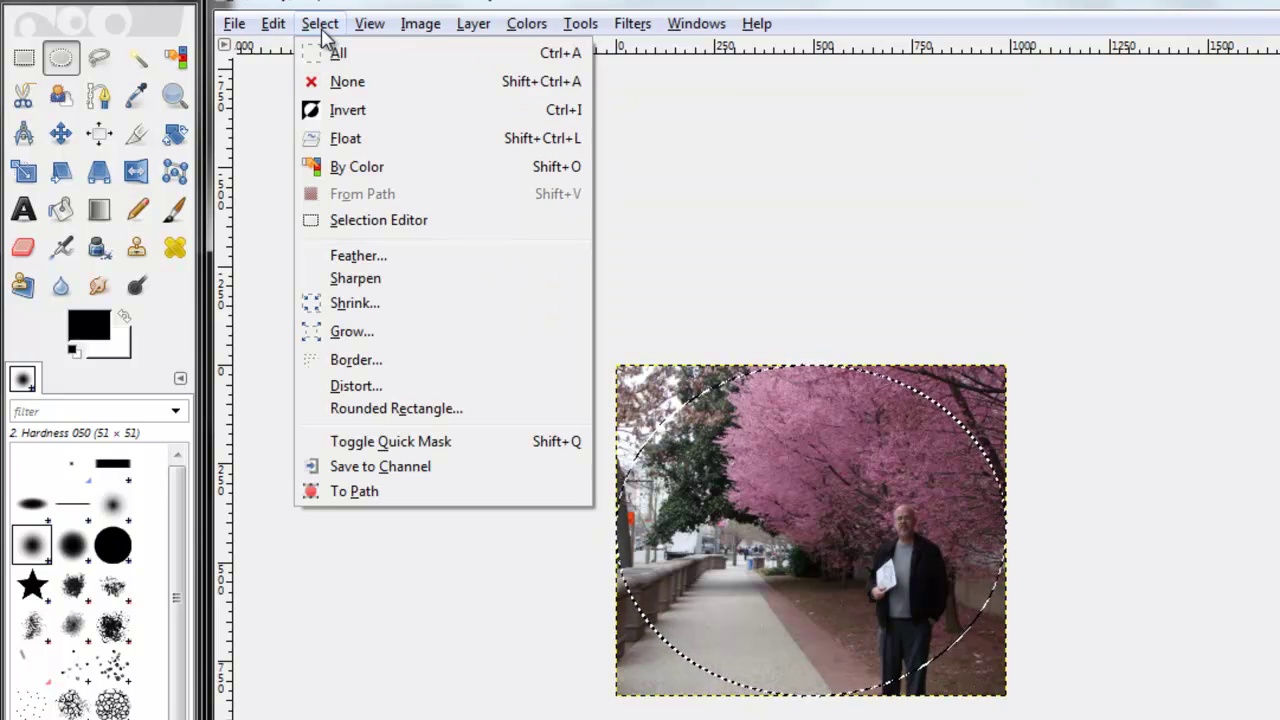
click(354, 111)
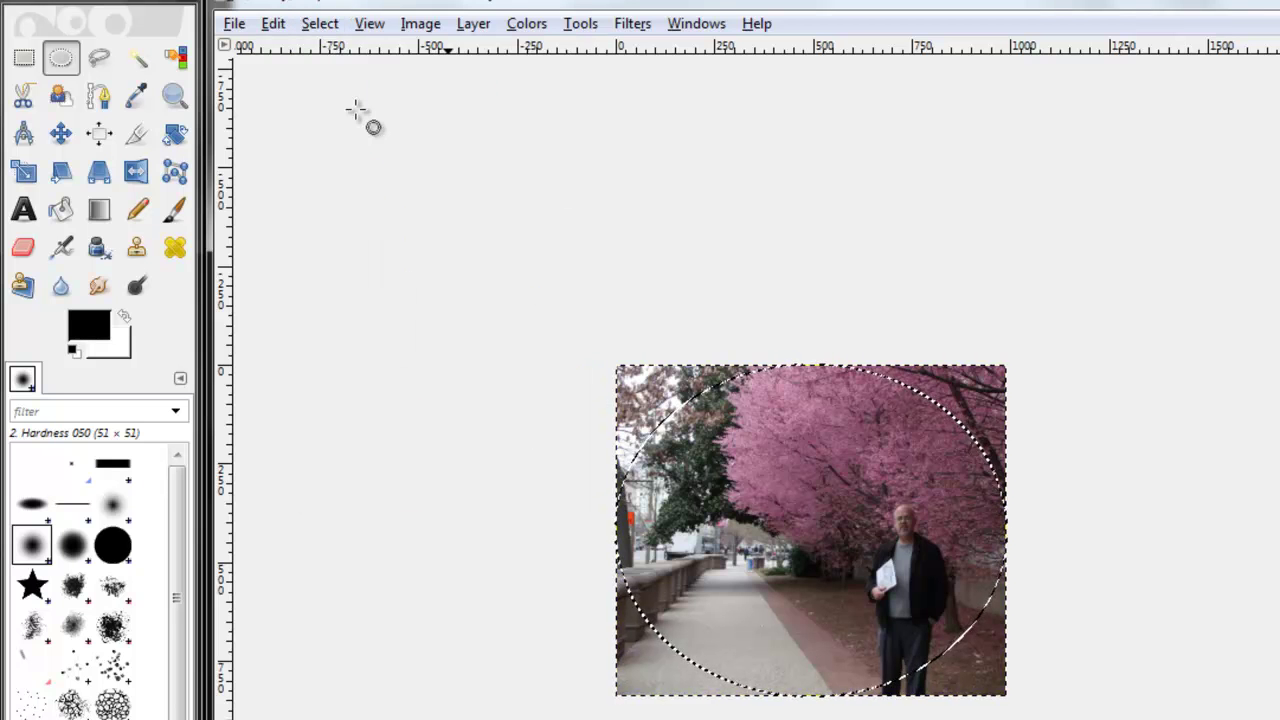
click(26, 251)
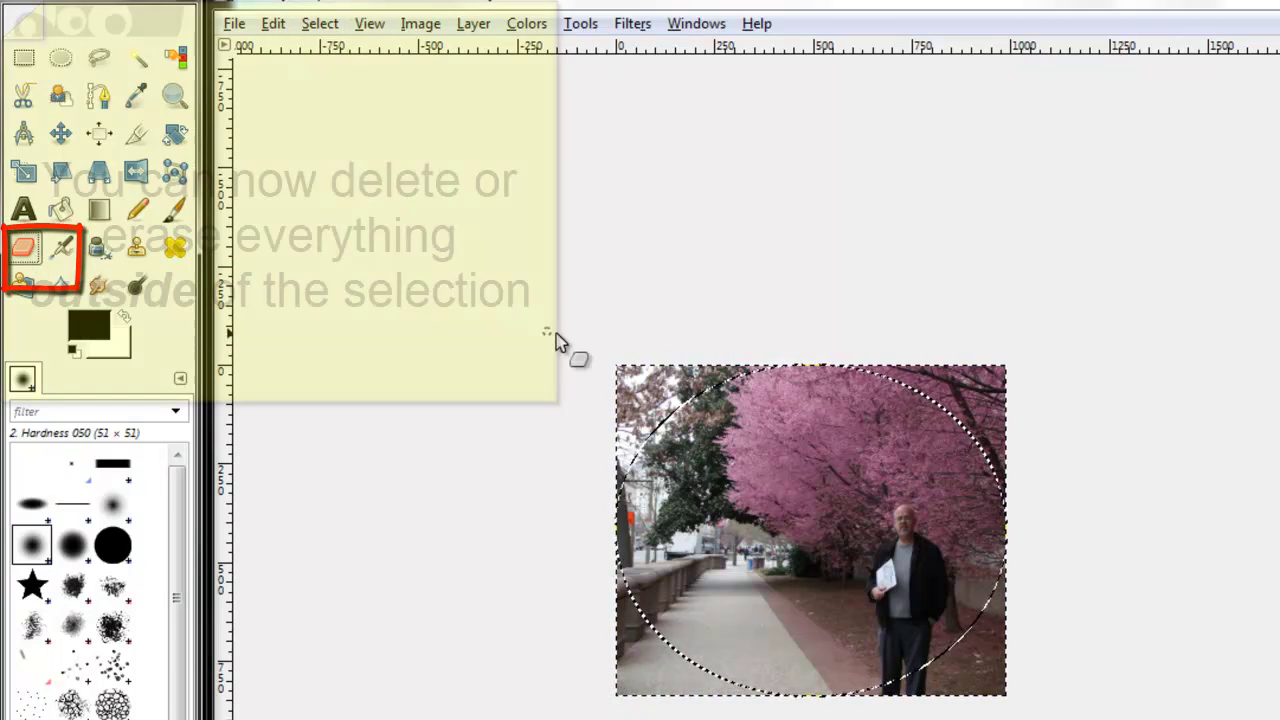
mouse_move(625, 455)
mouse_down()
mouse_move(758, 348)
mouse_move(632, 446)
mouse_move(749, 398)
mouse_move(692, 409)
mouse_move(619, 486)
mouse_move(897, 301)
mouse_move(735, 345)
mouse_move(861, 313)
mouse_move(588, 473)
mouse_move(861, 289)
mouse_move(765, 338)
mouse_move(511, 403)
mouse_move(837, 266)
mouse_up()
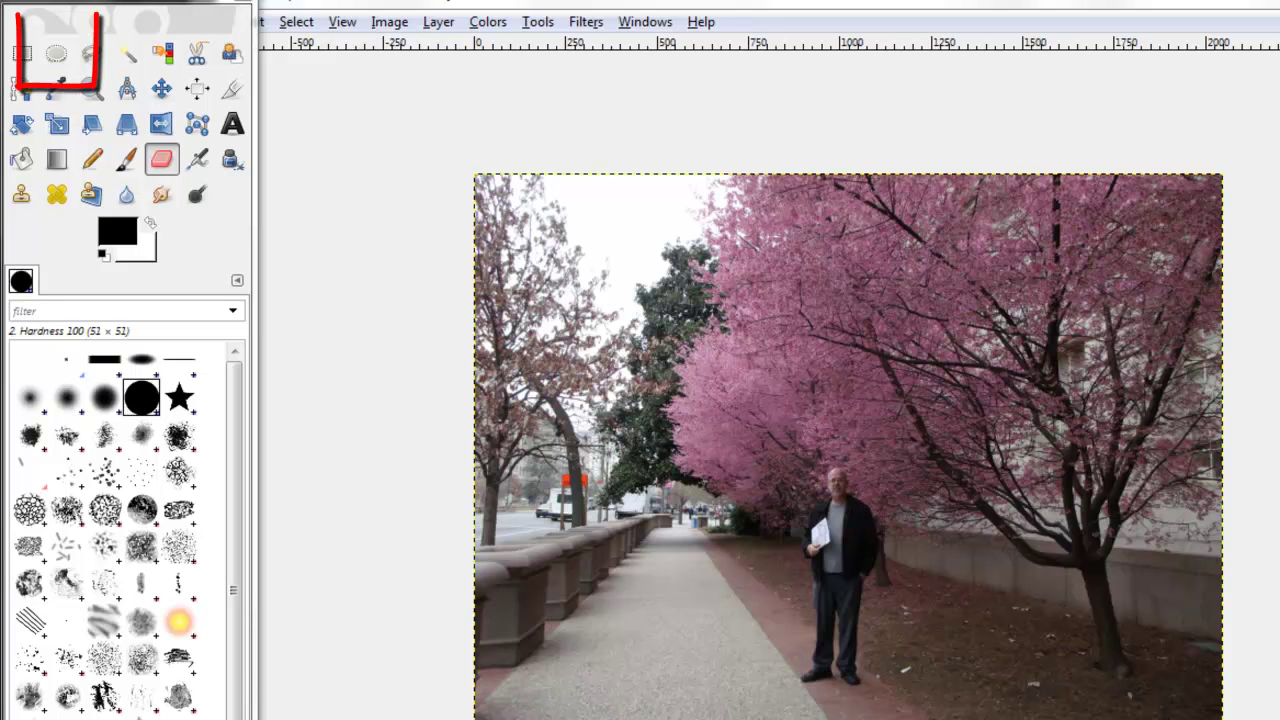
Step: Select an ellipse about 1050 by 940 px over the middle of the photo and stroke it with a 6 px solid line
click(60, 55)
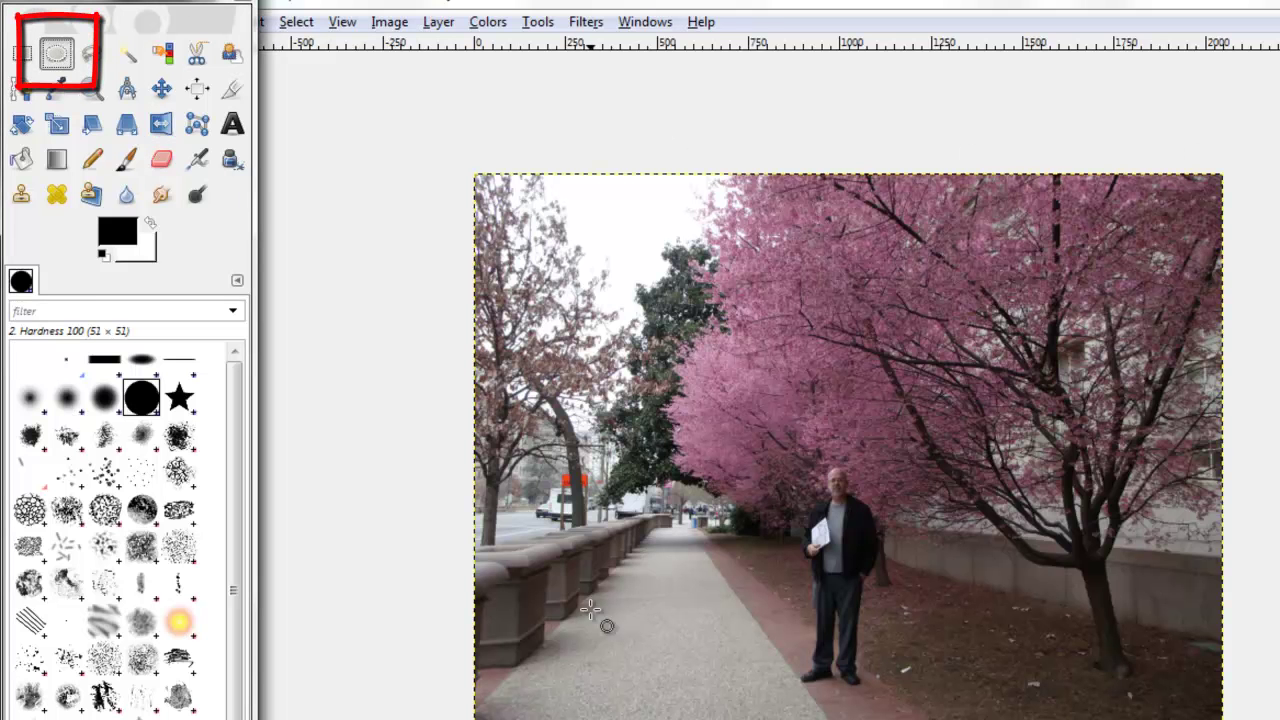
drag(585, 644, 968, 300)
click(253, 21)
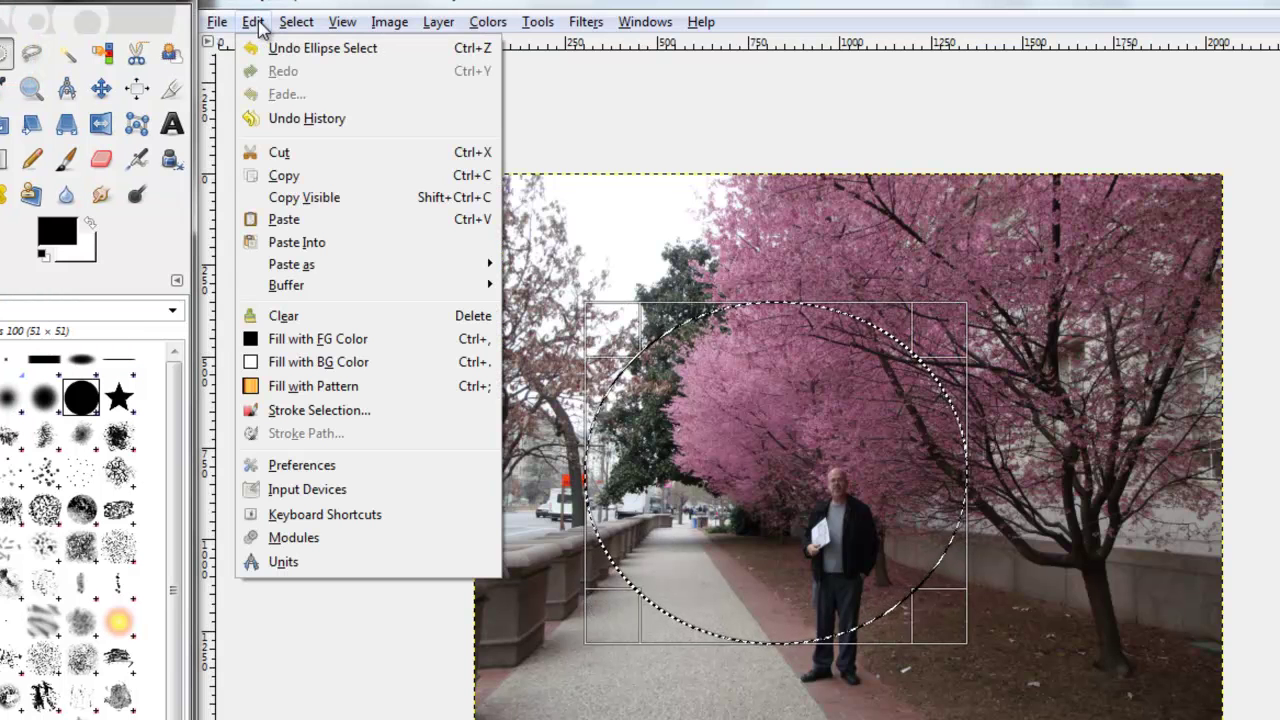
click(364, 412)
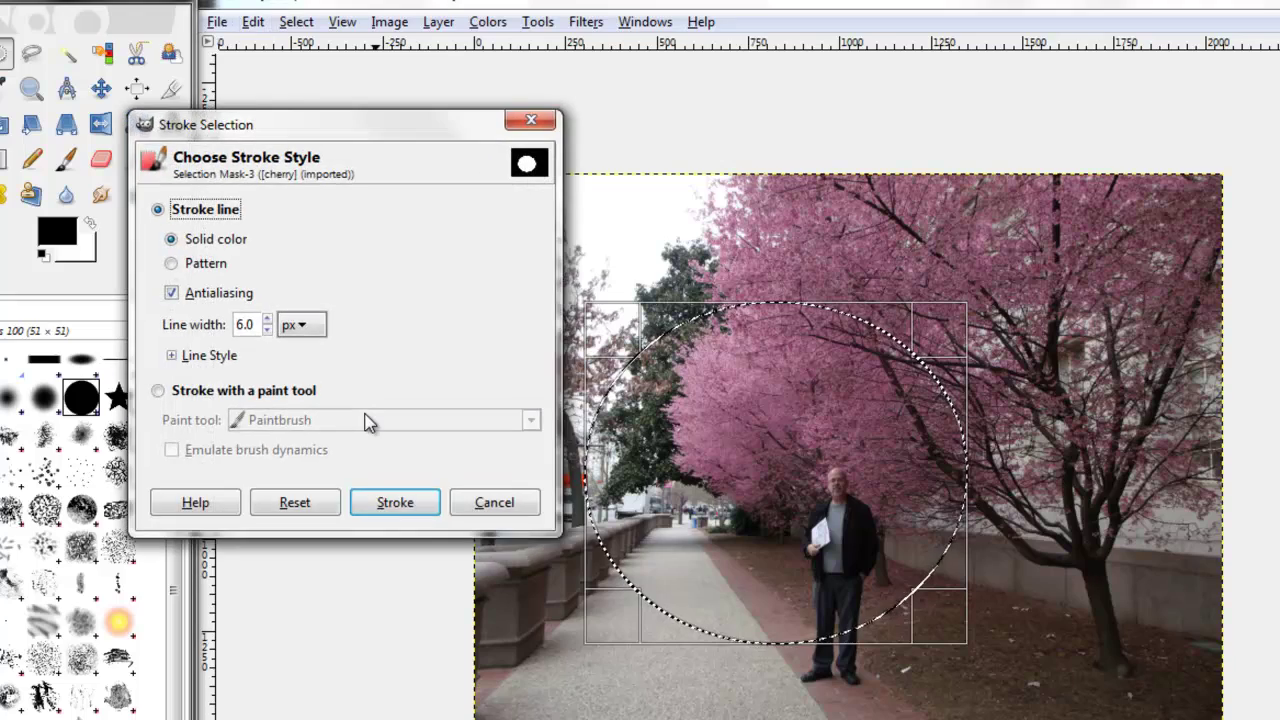
click(398, 503)
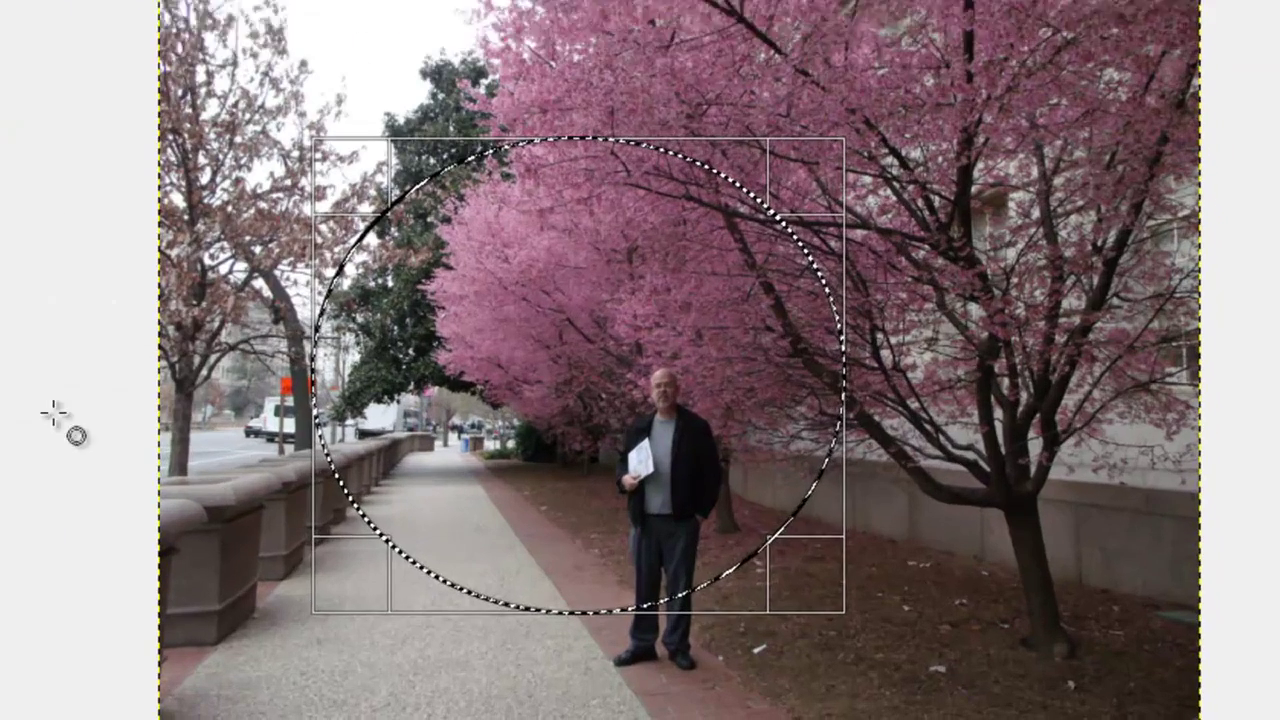
click(1090, 435)
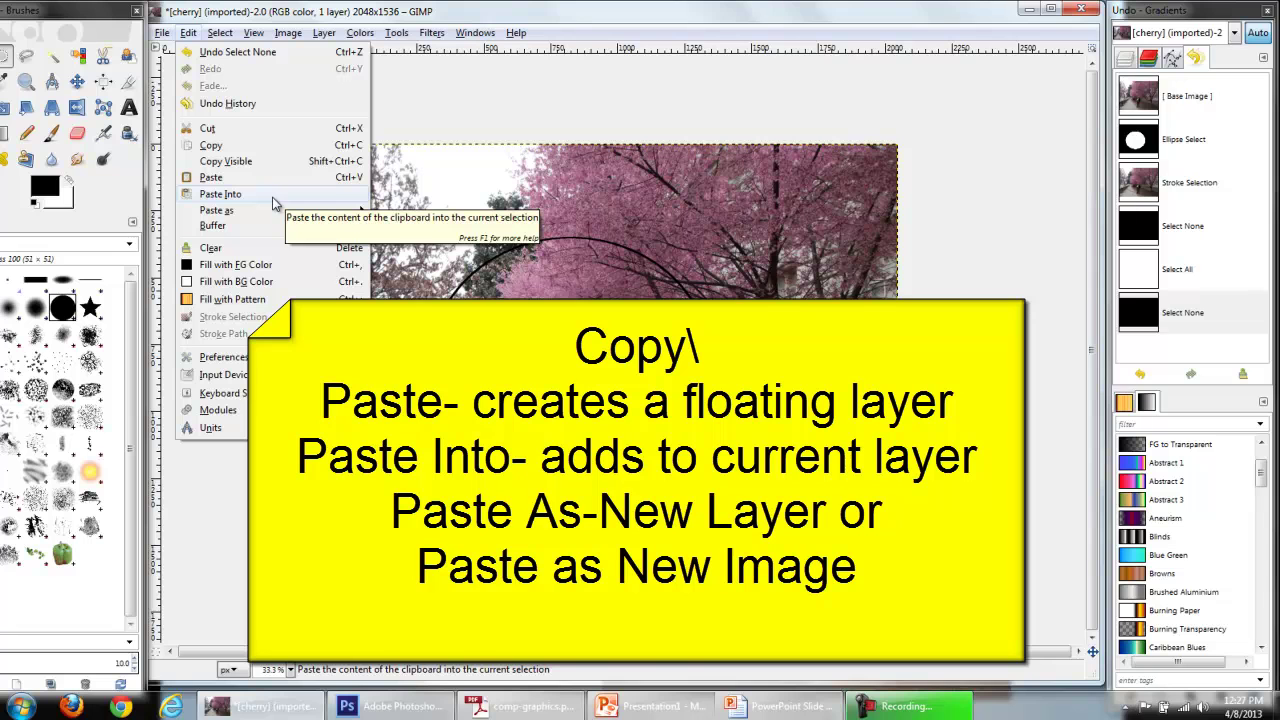
Step: Open Save As for the outlined photo and start editing the file name cherry.xcf
mouse_move(278, 218)
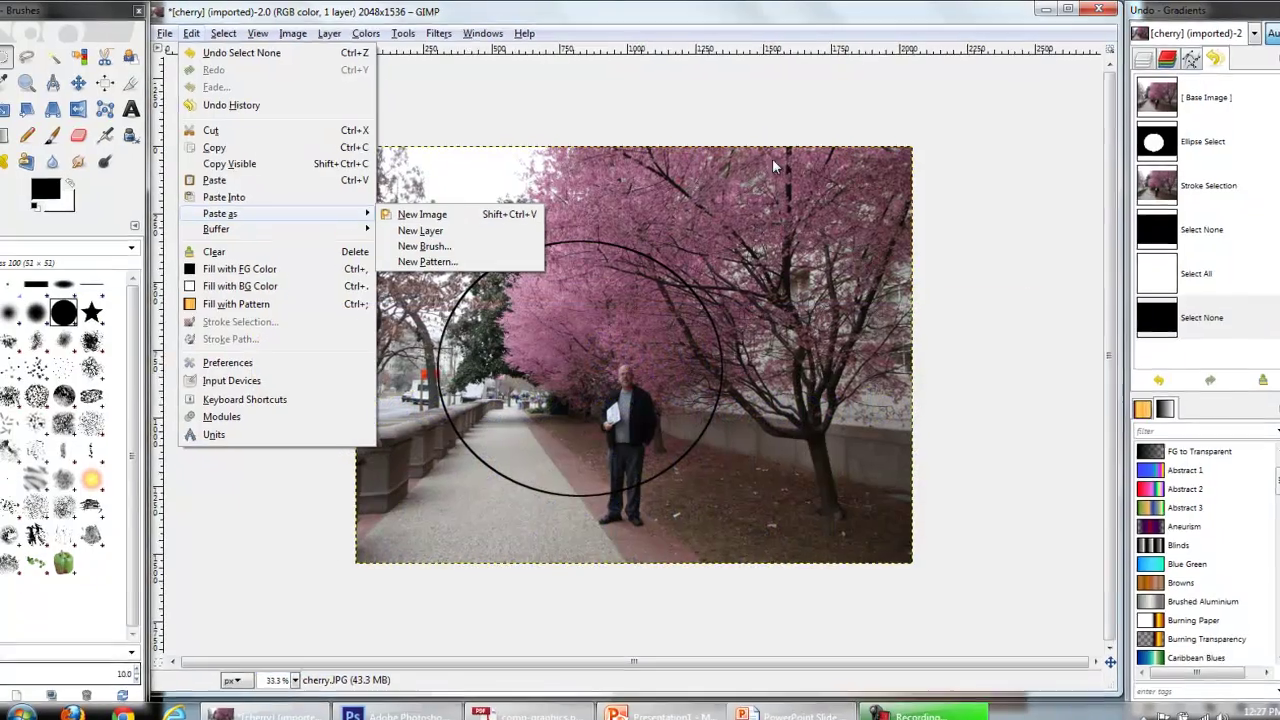
click(161, 32)
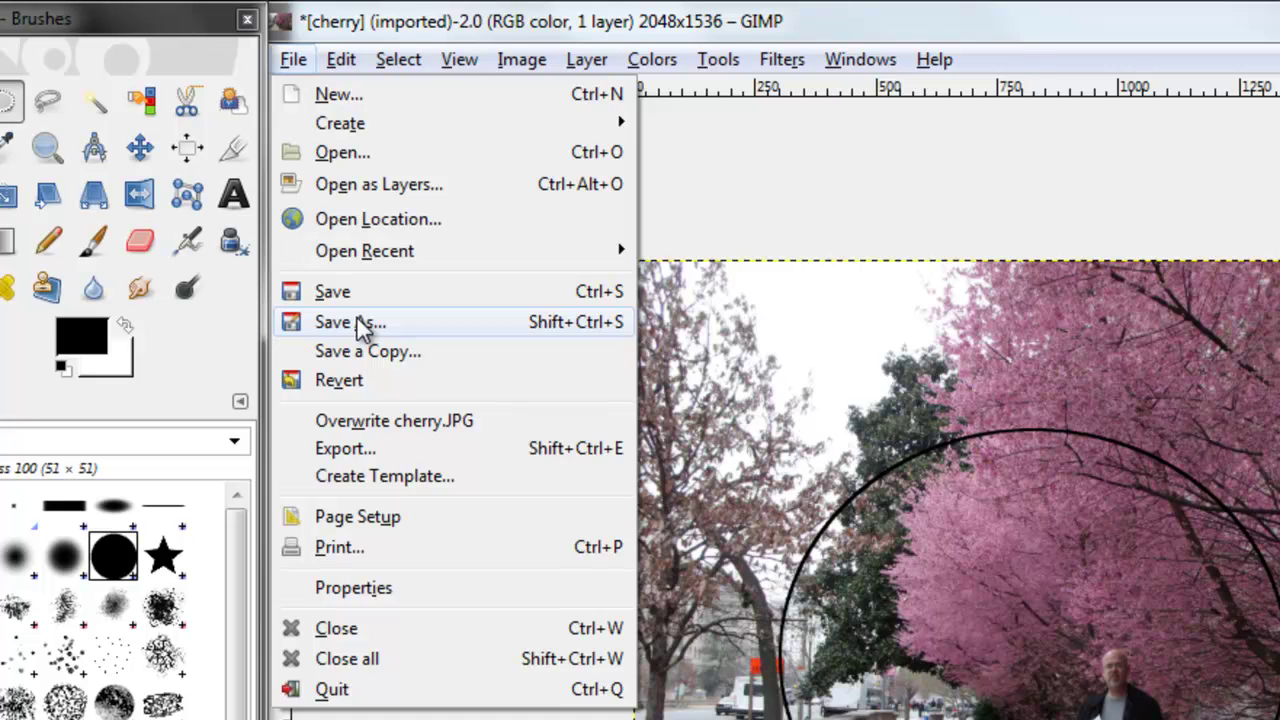
click(355, 317)
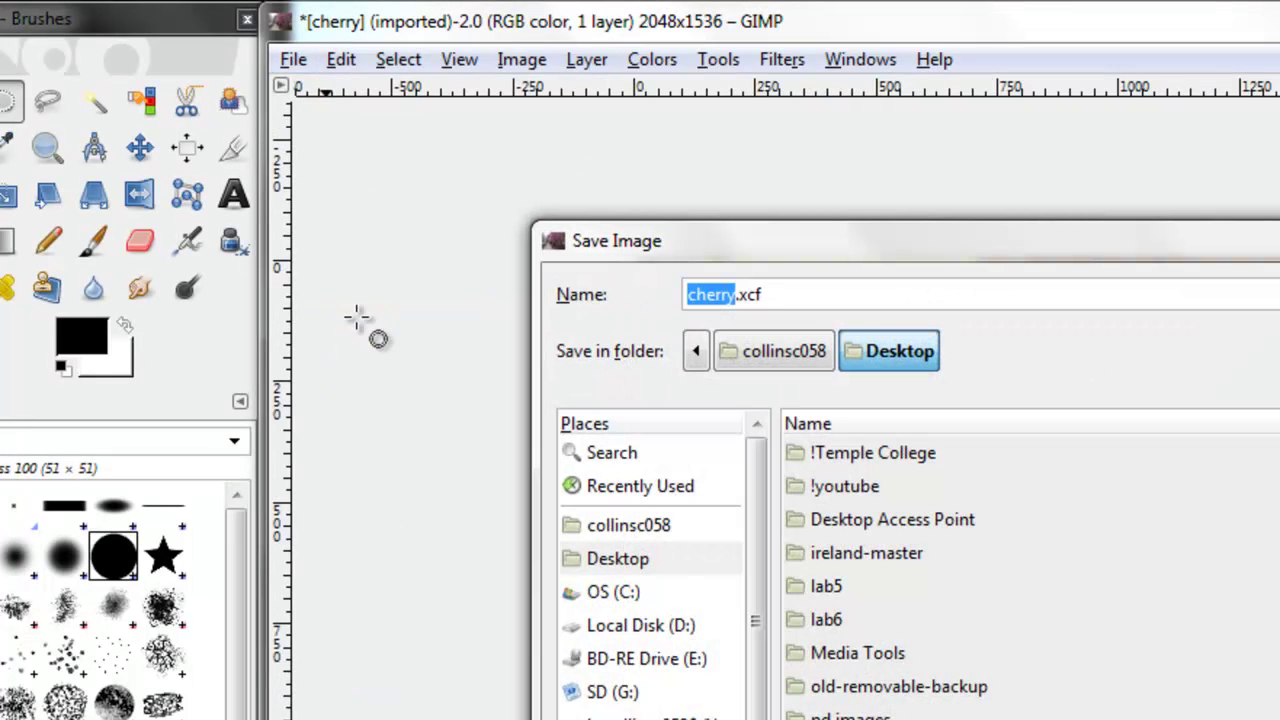
click(780, 296)
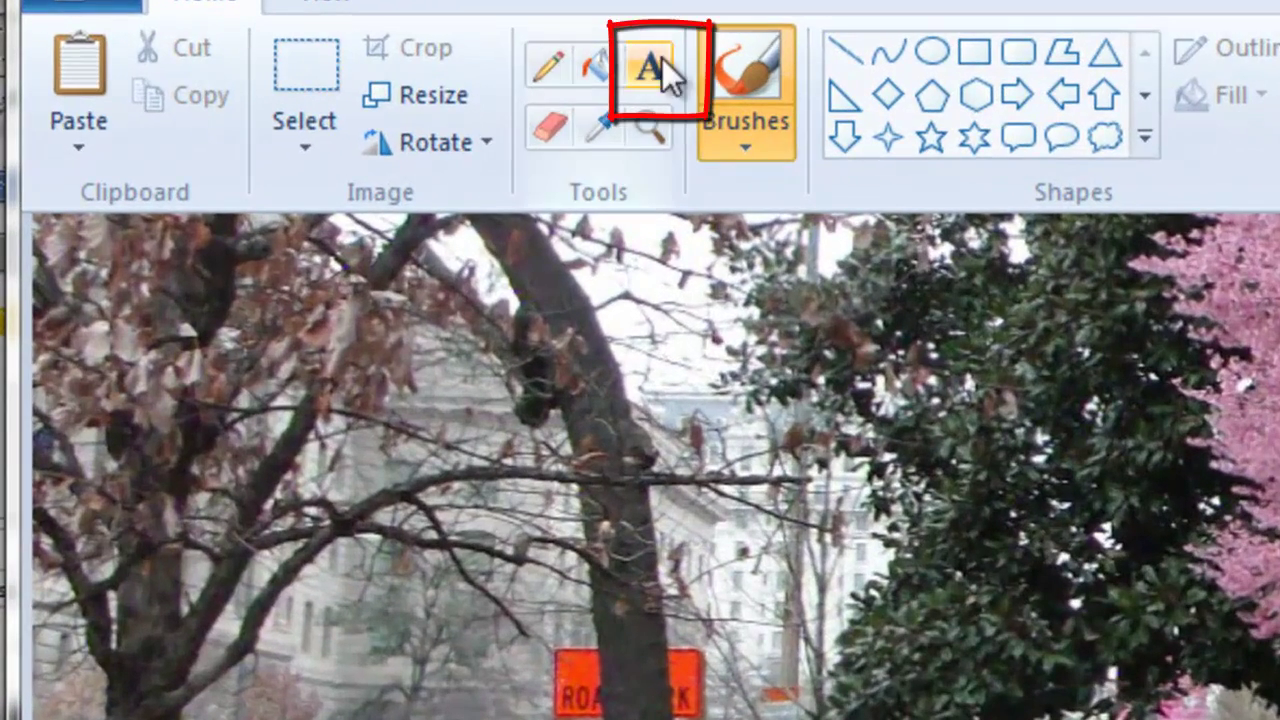
Step: In Paint, place a text box on the sidewalk of cherry.JPG and enter a first name
click(662, 58)
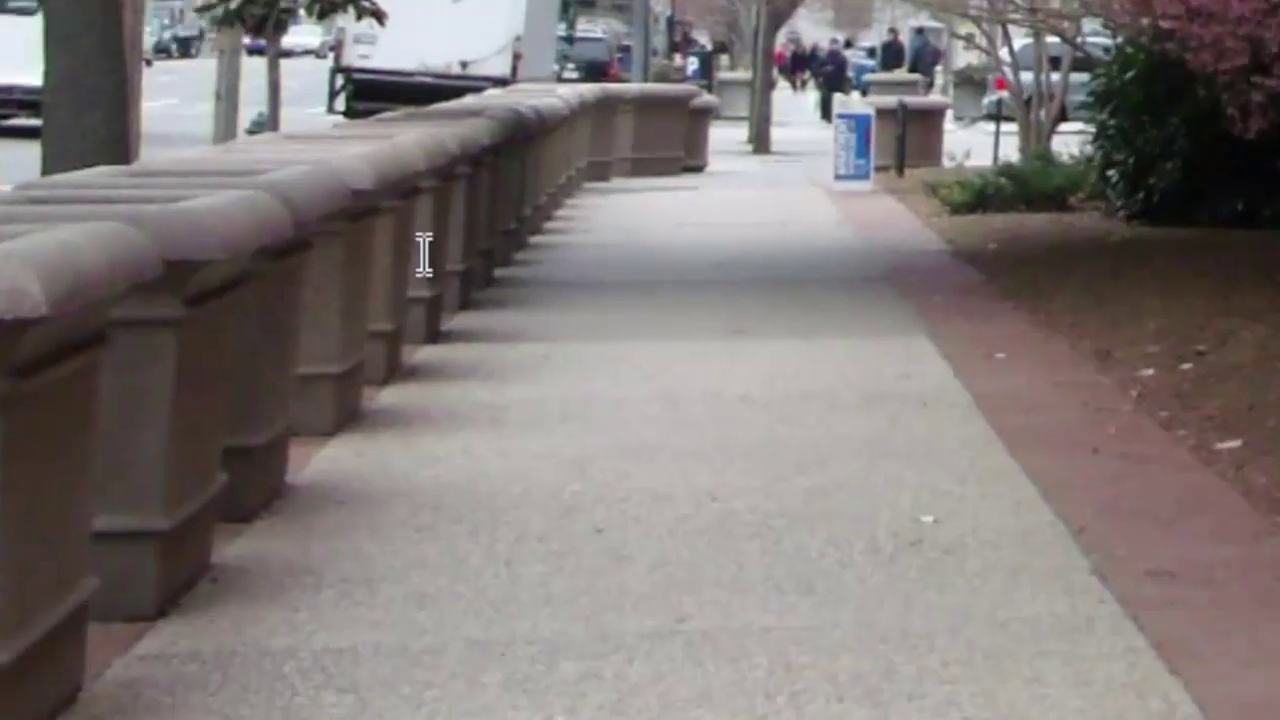
click(423, 251)
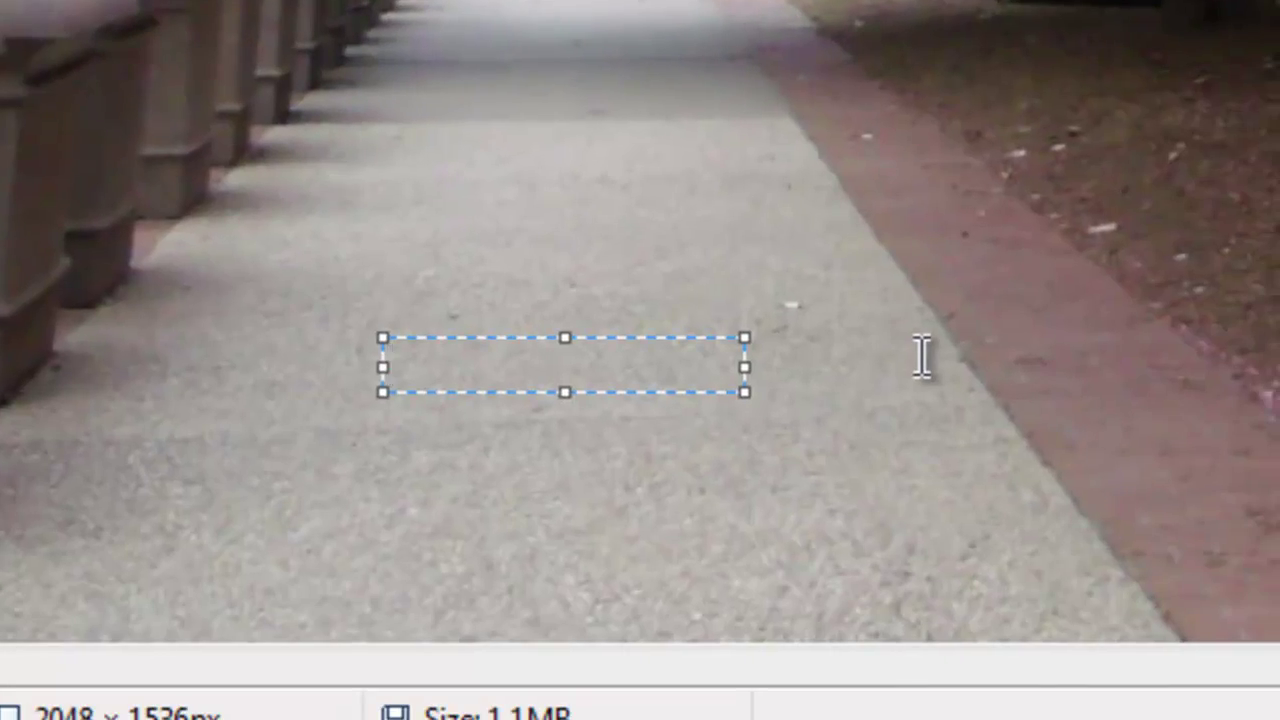
text(Criag)
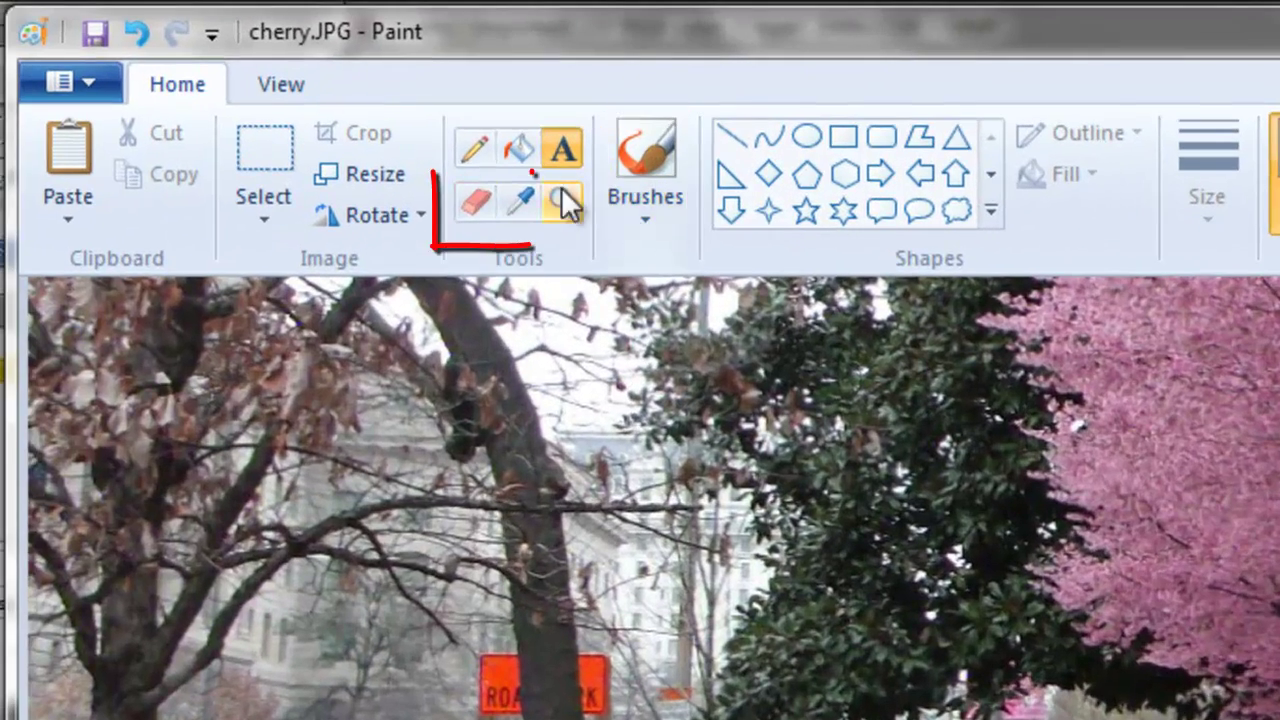
click(36, 103)
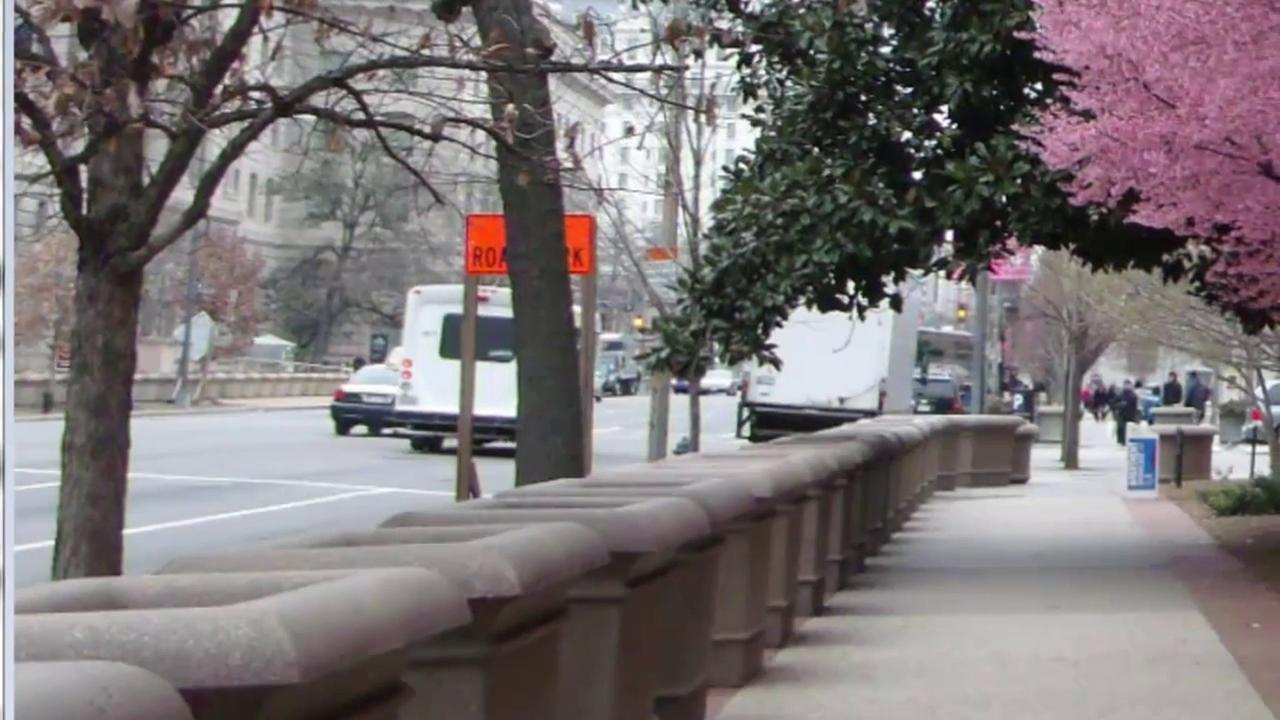
drag(975, 550, 938, 574)
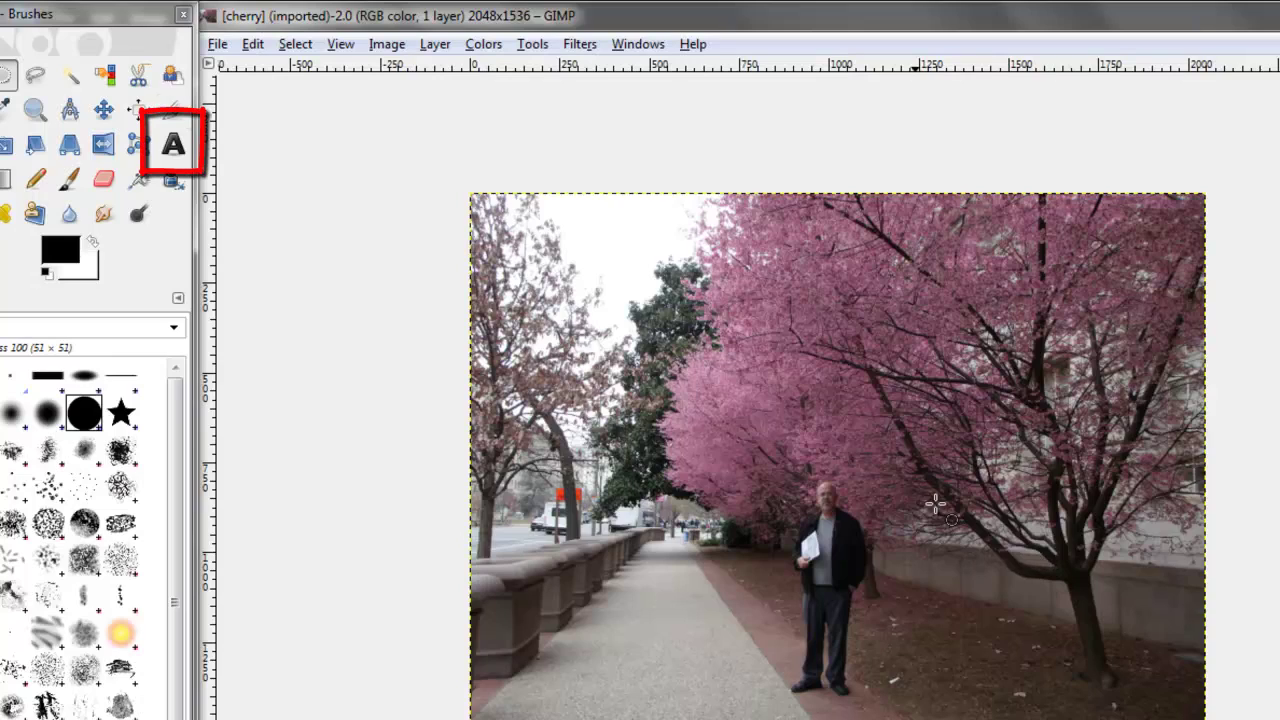
Step: In GIMP, add a text with a first name on the sidewalk in Sans, size 18
click(172, 147)
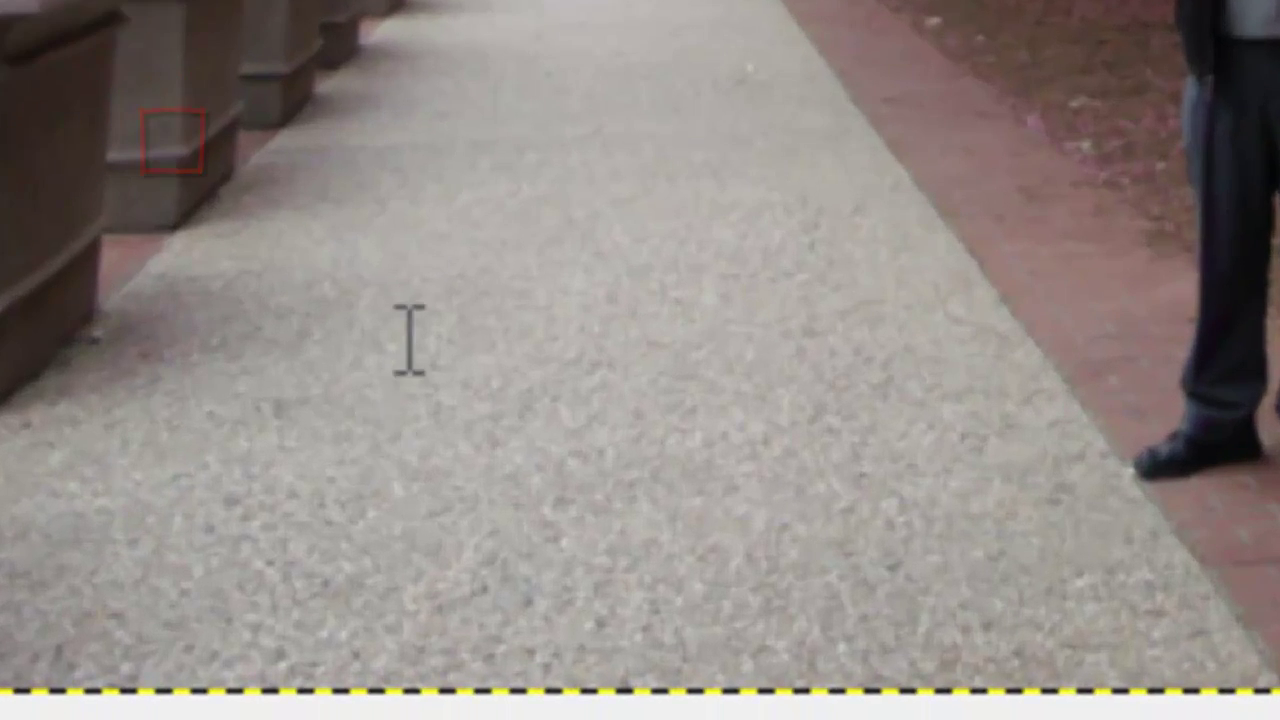
click(460, 425)
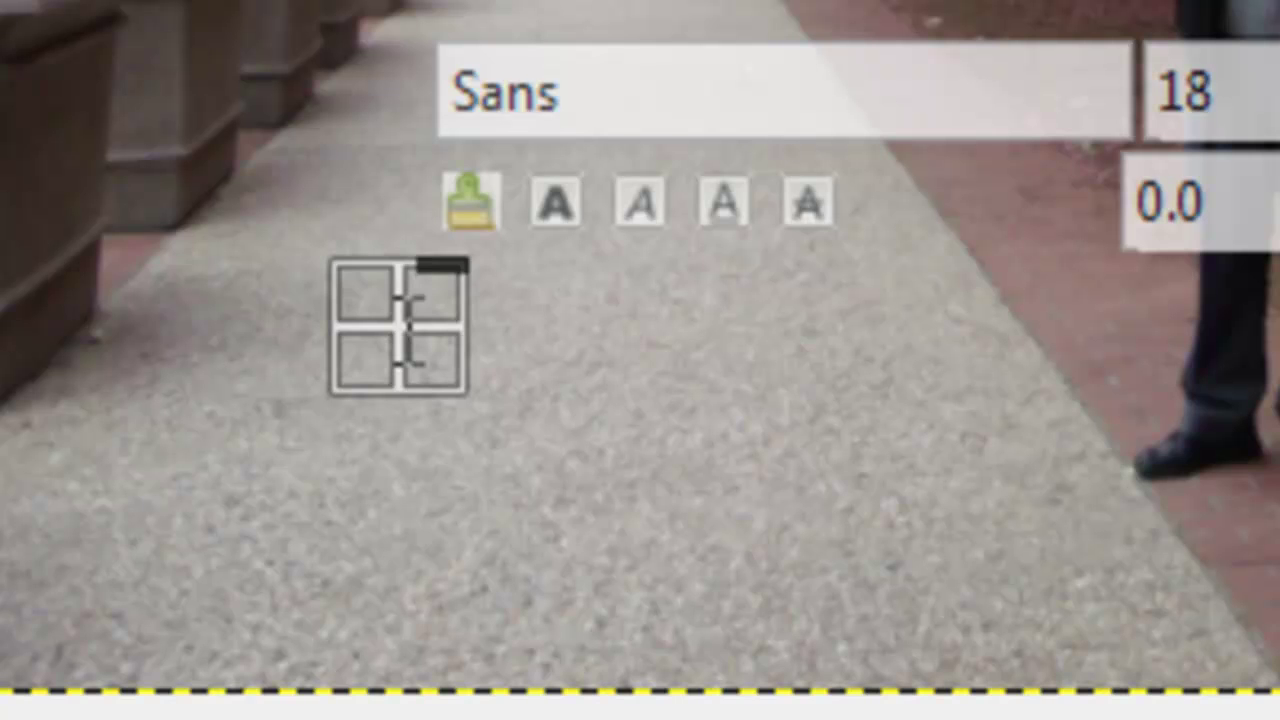
drag(410, 330, 470, 343)
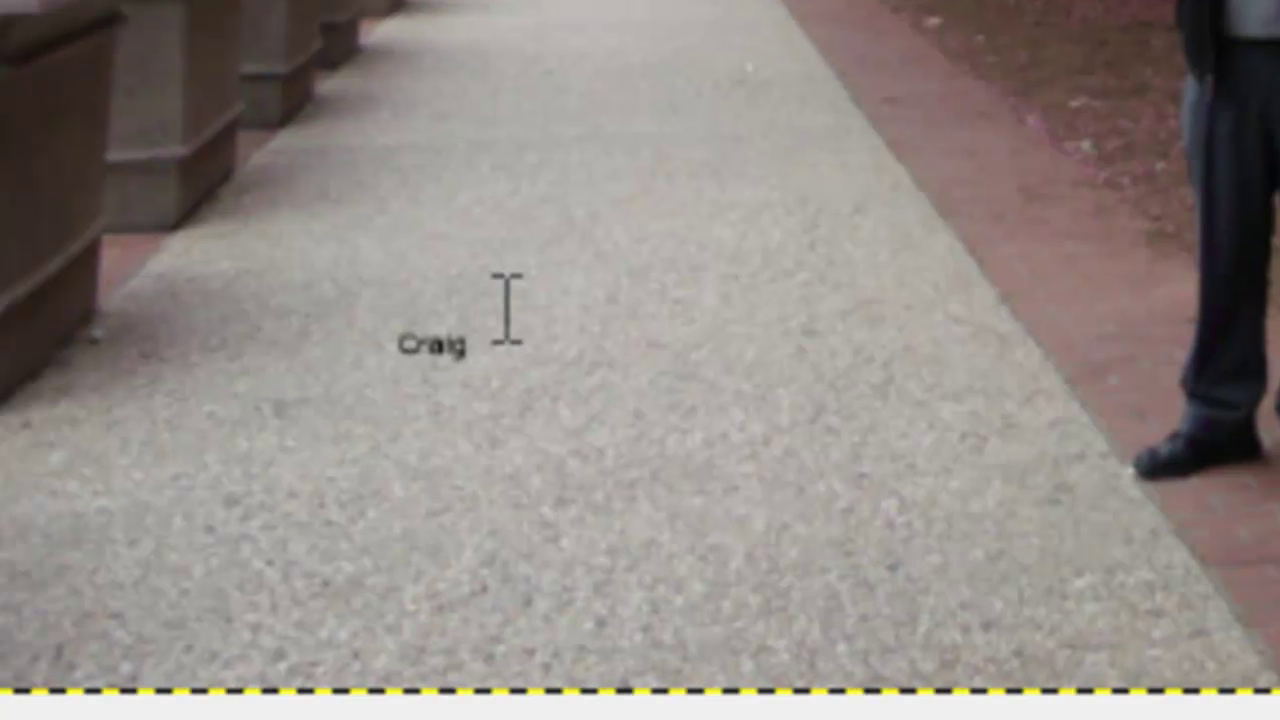
Step: Reopen the name text on the sidewalk for editing and enlarge its text box
key(a)
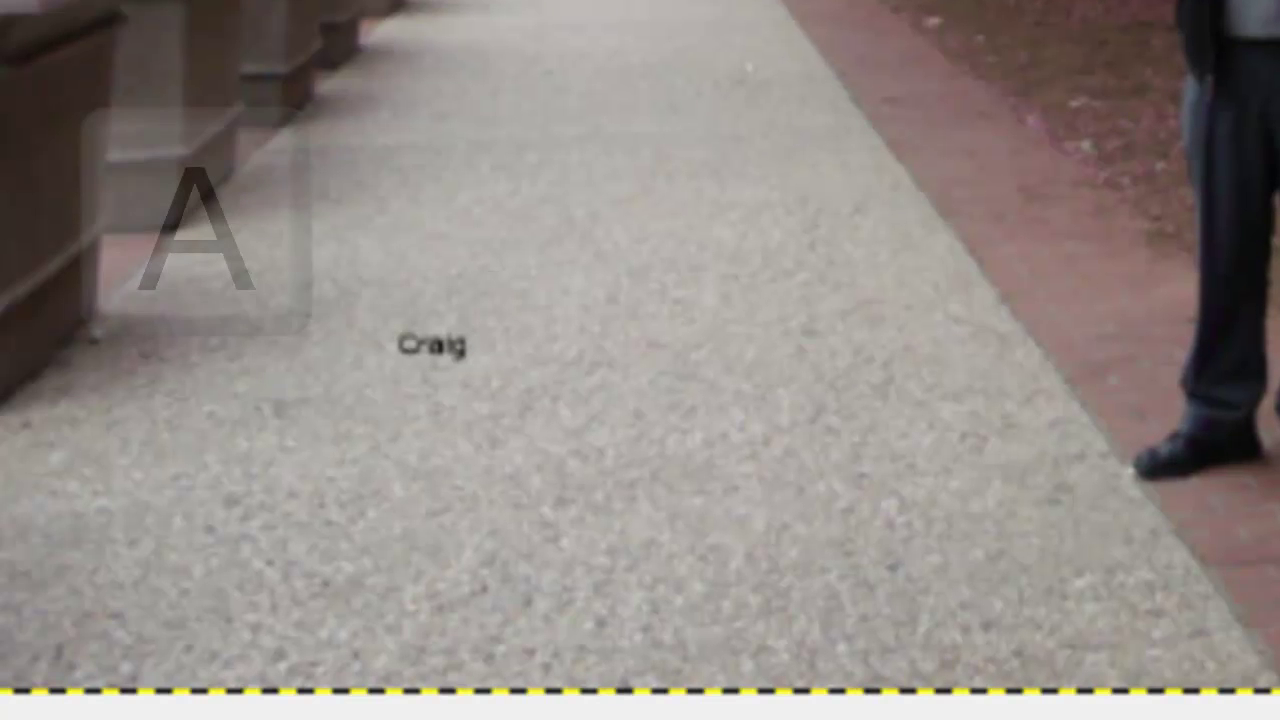
click(433, 343)
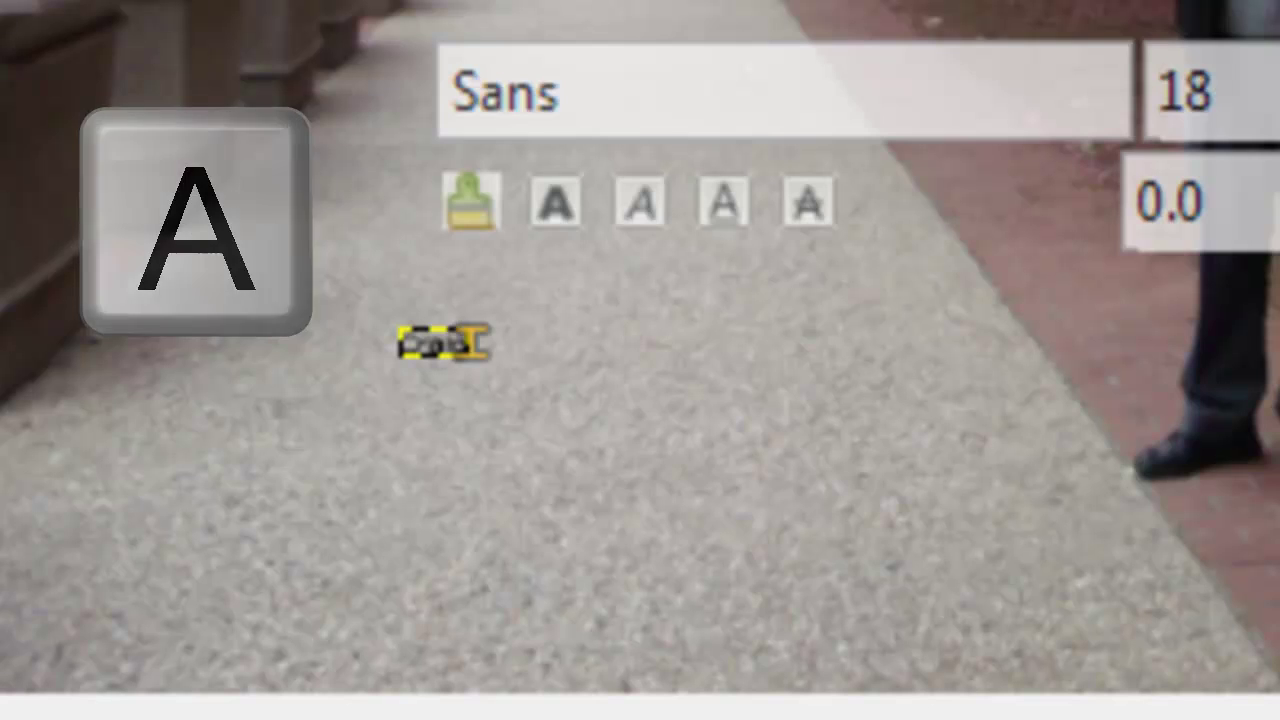
drag(520, 400, 929, 680)
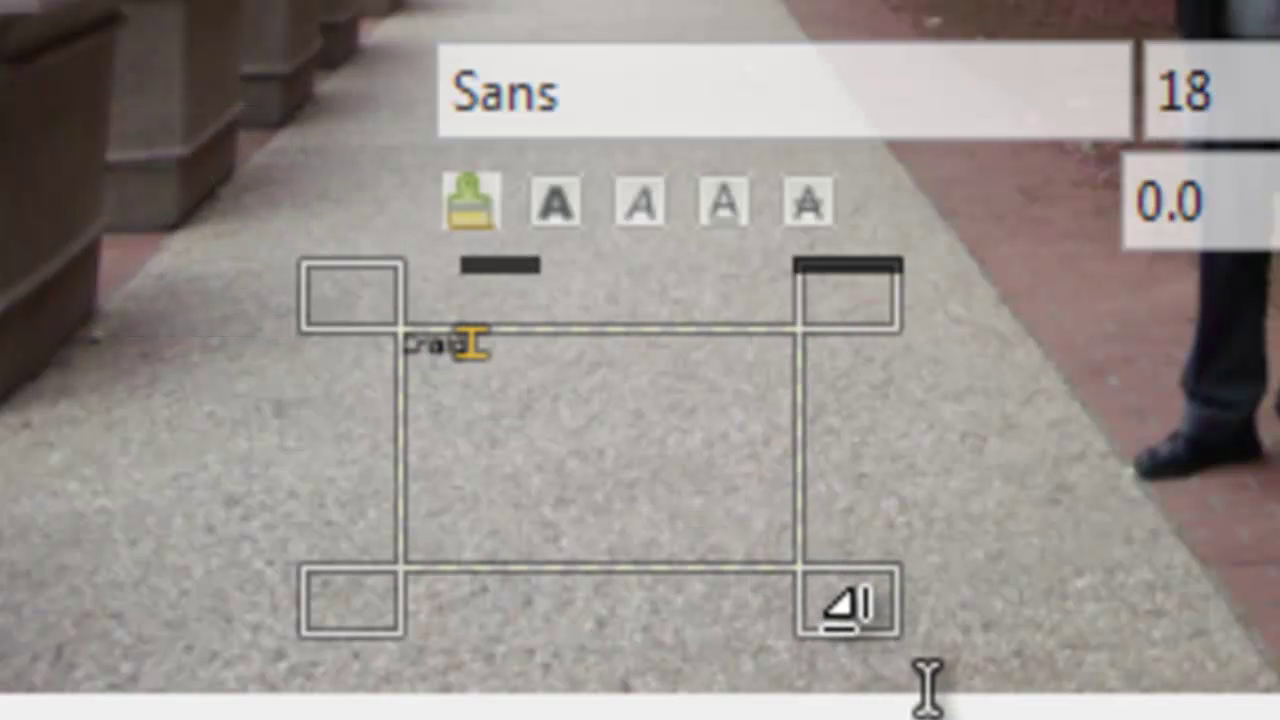
Step: Set the name text on the sidewalk to font size 157, and make the cherry.JPG layer active
drag(520, 360, 357, 349)
scroll(1161, 95, up, 4)
scroll(1161, 95, up, 15)
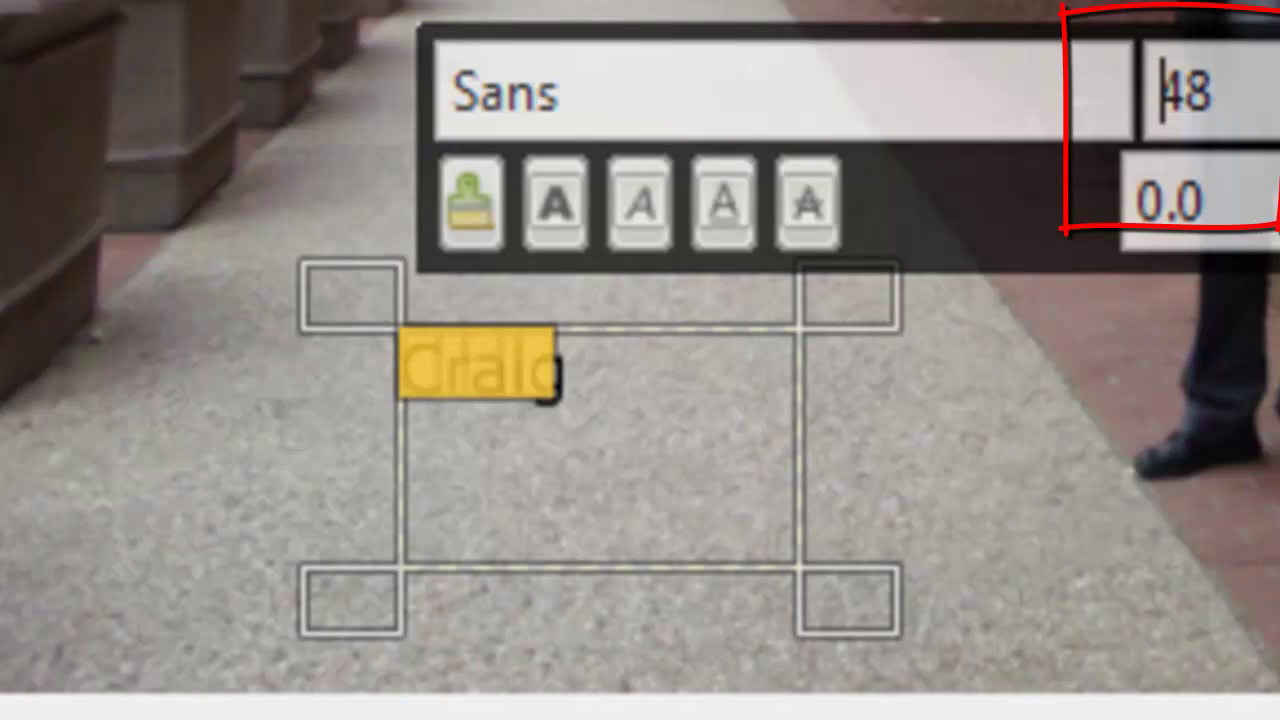
drag(900, 630, 1268, 640)
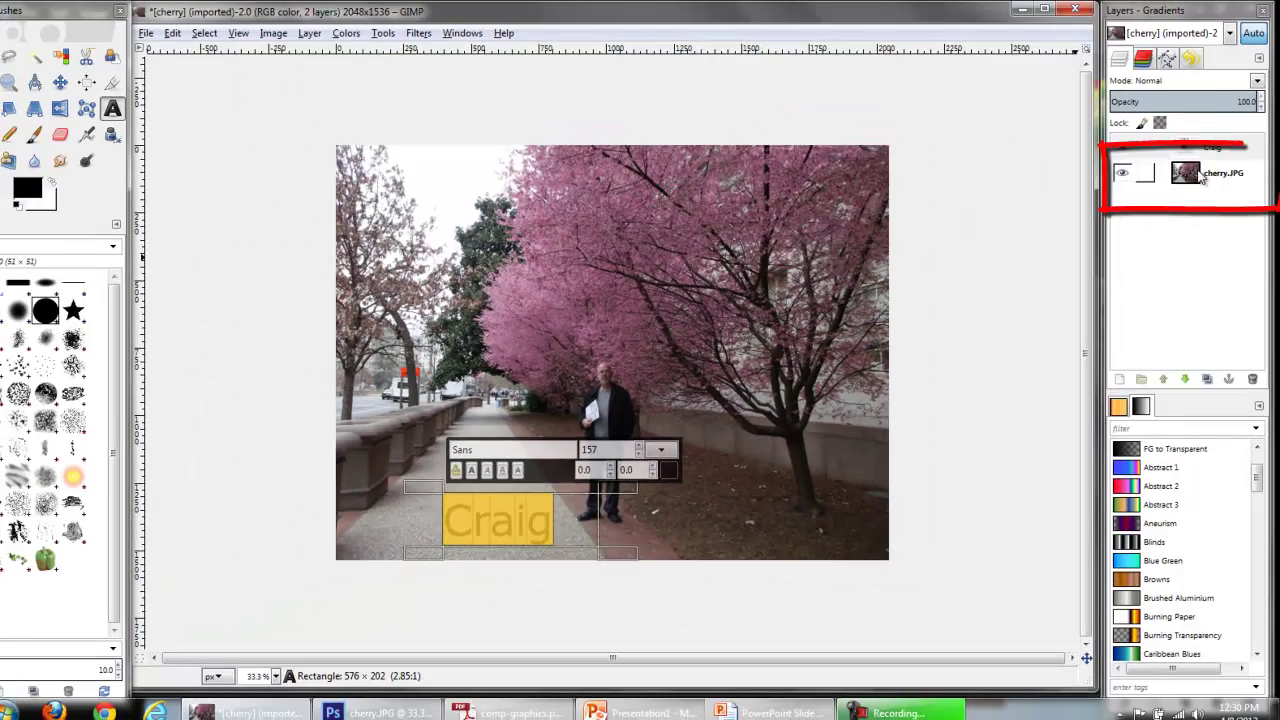
click(1200, 176)
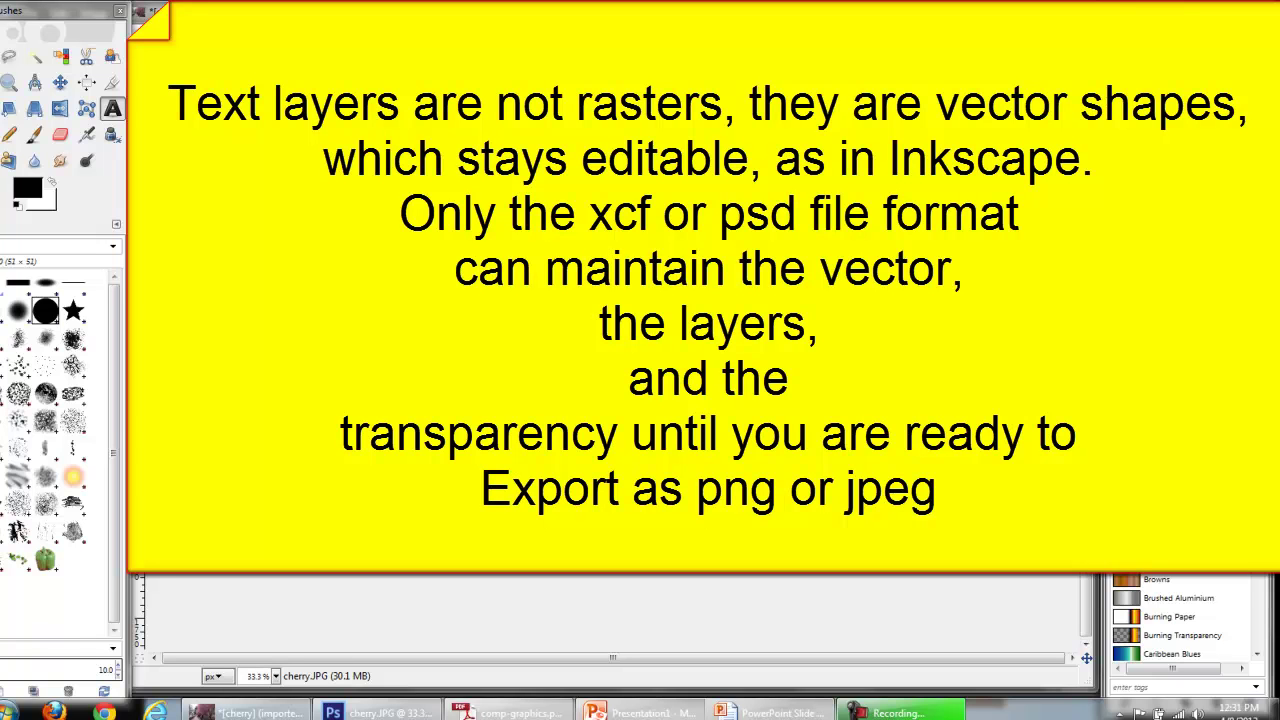
Step: Switch to Photoshop and add the first name as text on the sidewalk in Myriad Pro Bold, 30 pt
key(Page_Up)
click(60, 82)
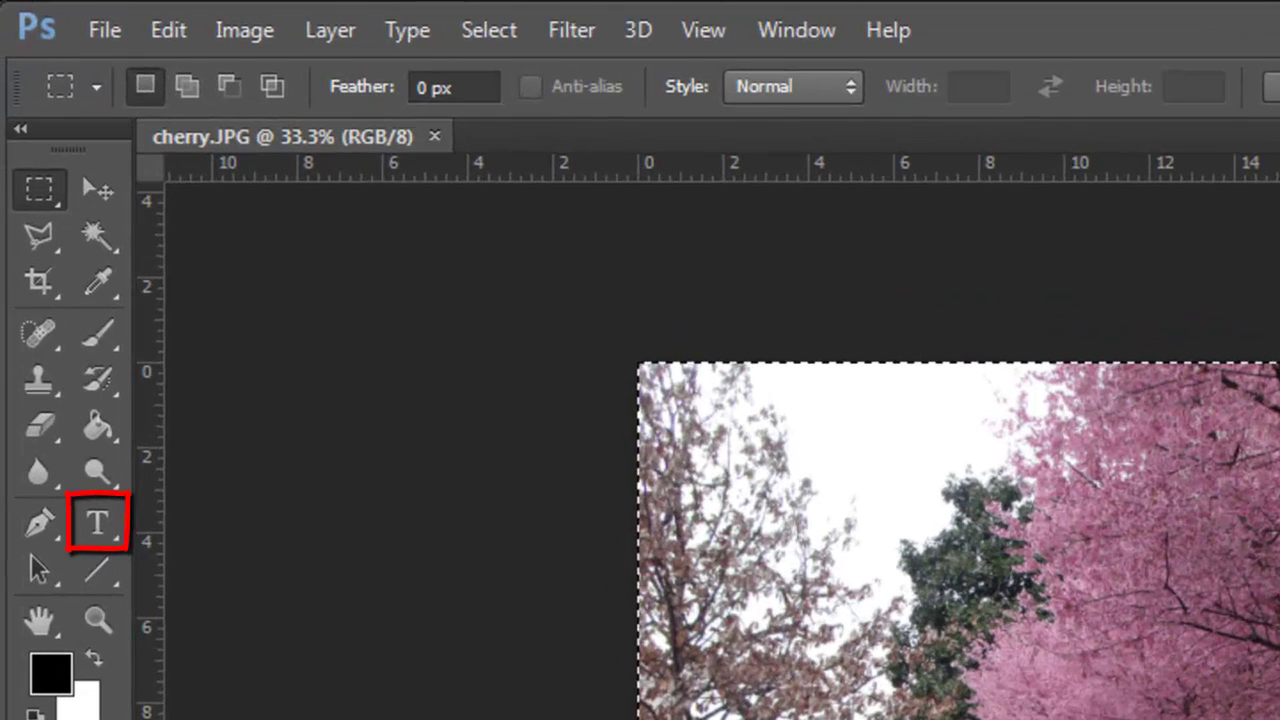
click(108, 530)
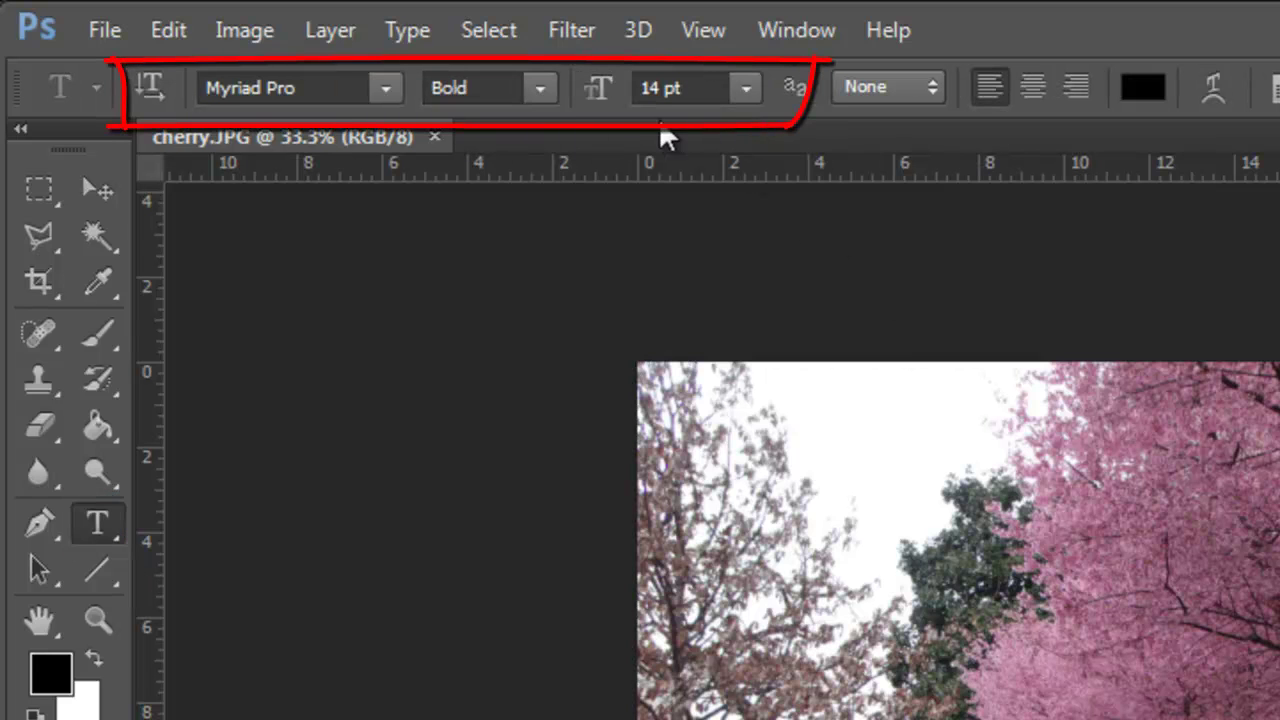
click(756, 96)
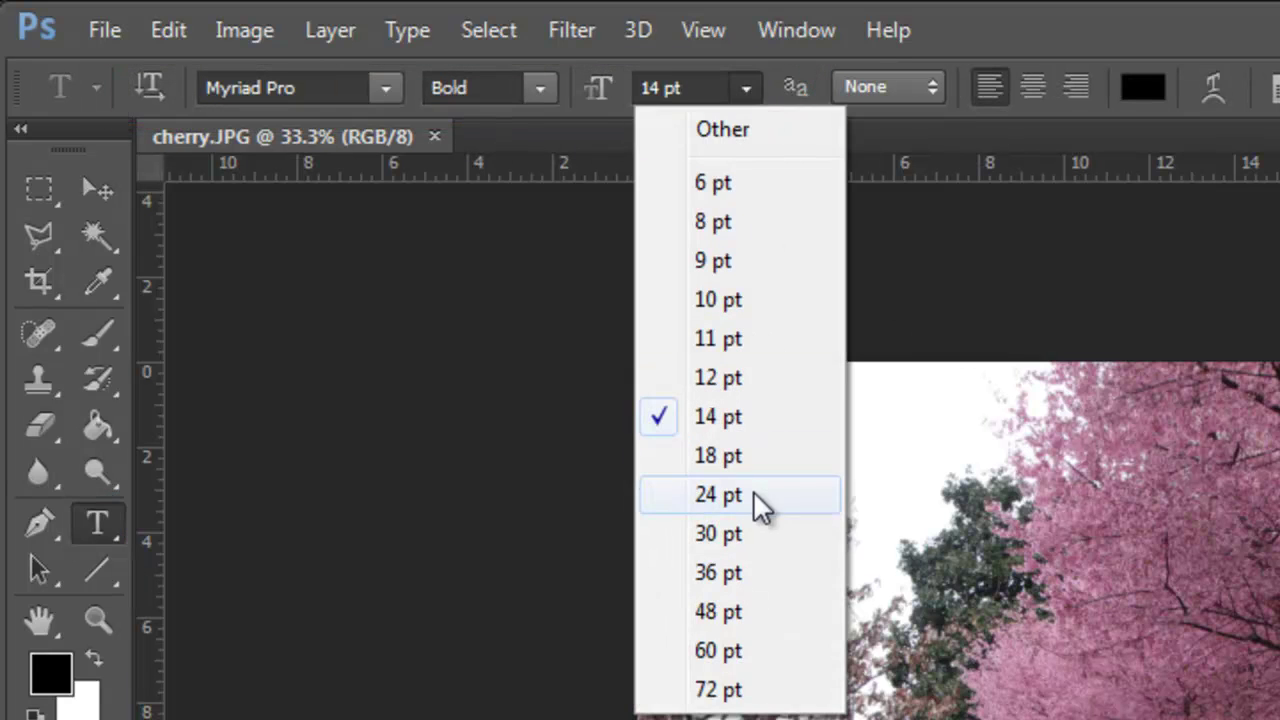
click(738, 533)
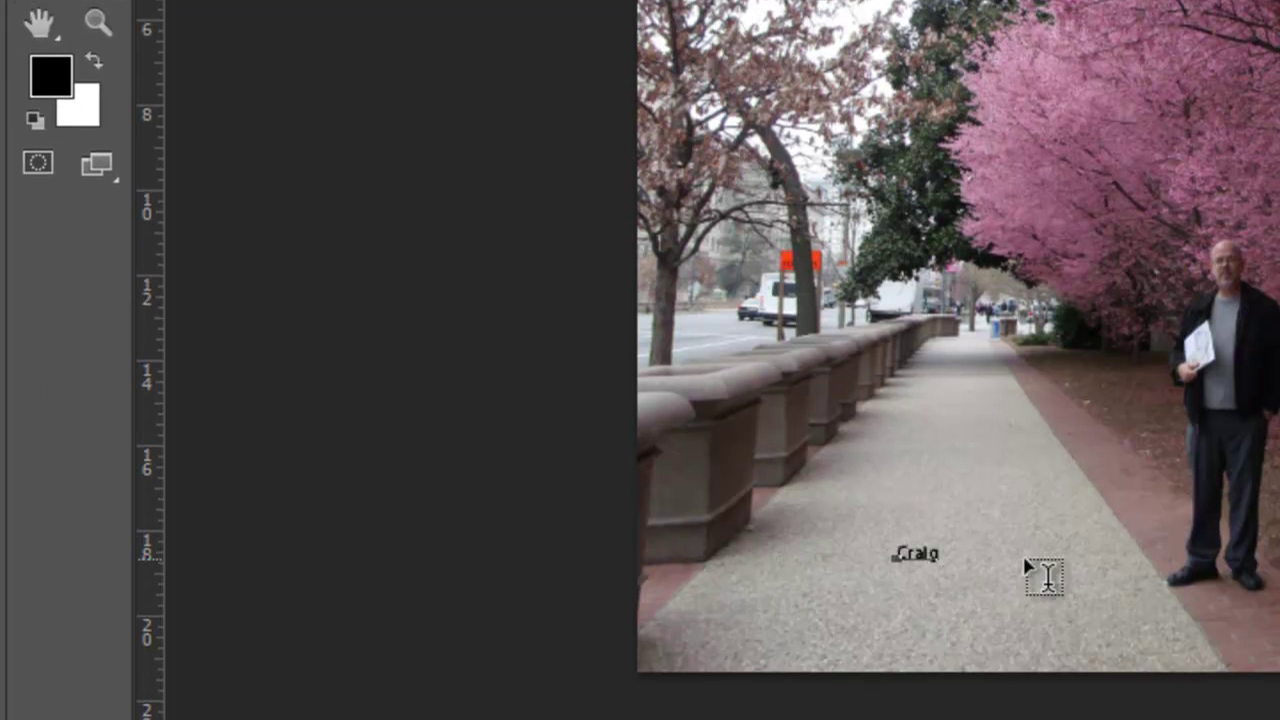
Step: Set the whole name text to 60 pt, commit it, and move it farther up the photo
key(ctrl+a)
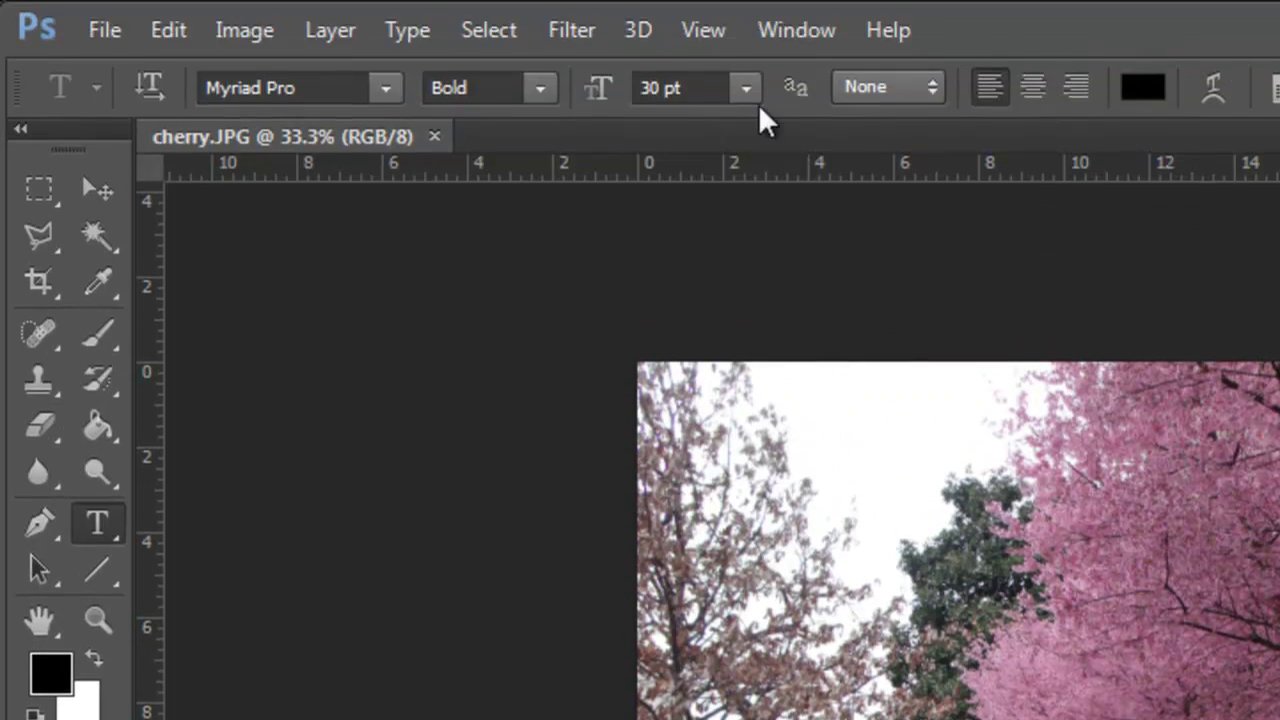
click(748, 90)
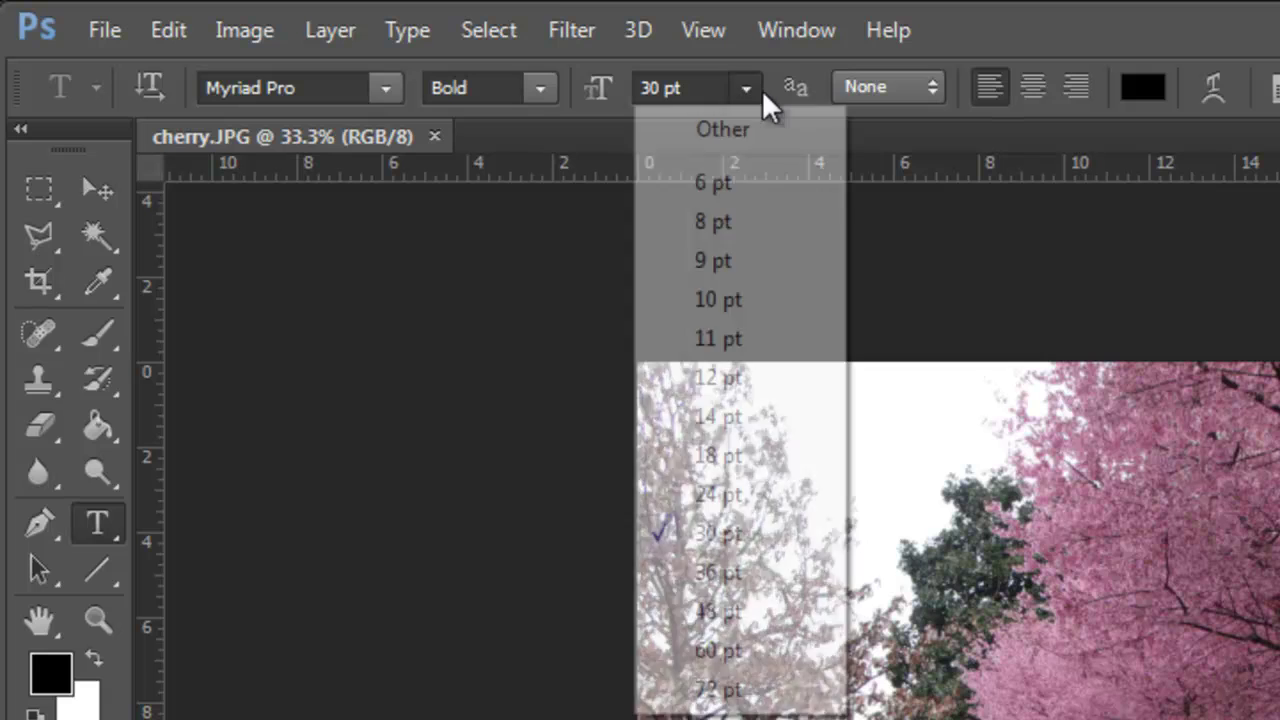
click(745, 651)
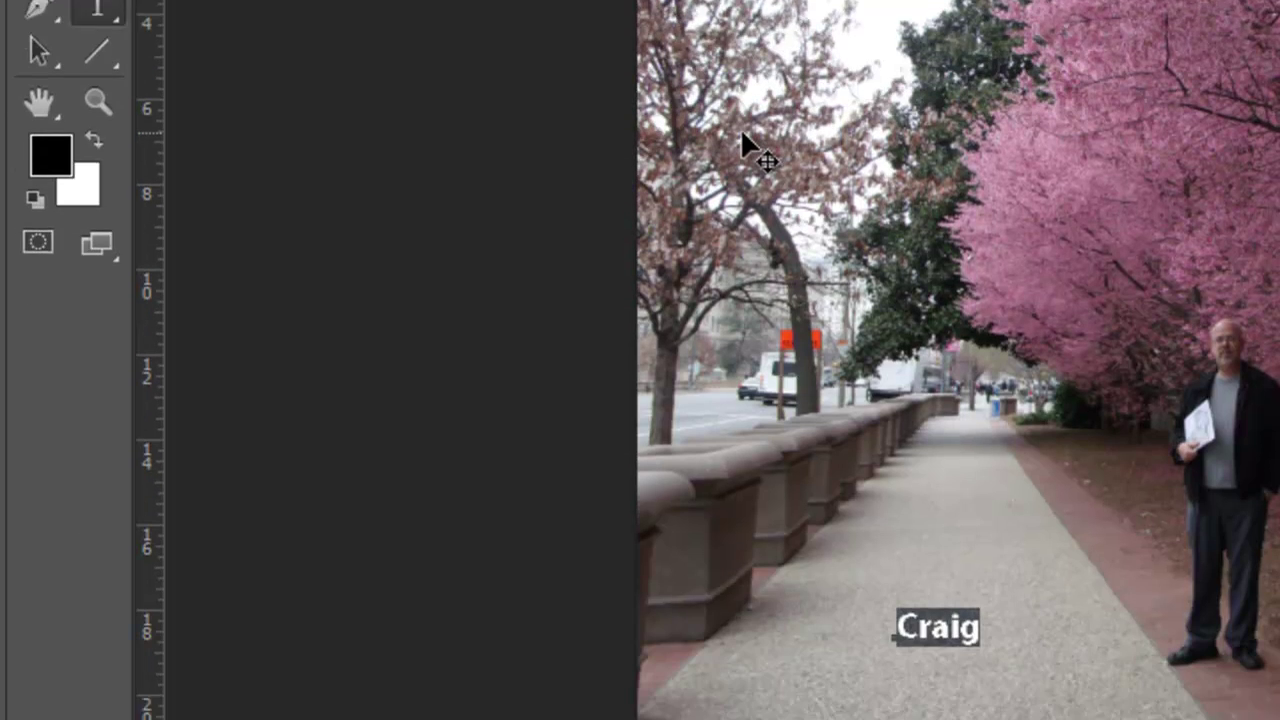
key(ctrl+Return)
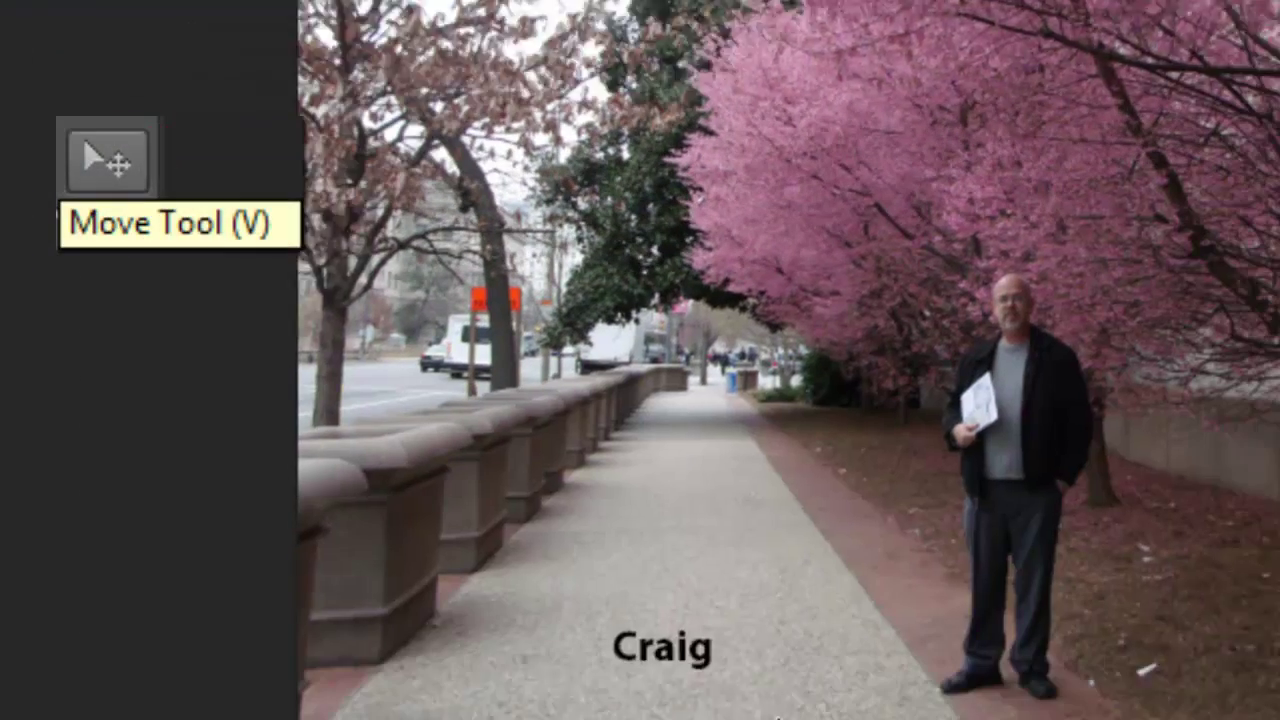
drag(700, 660, 700, 457)
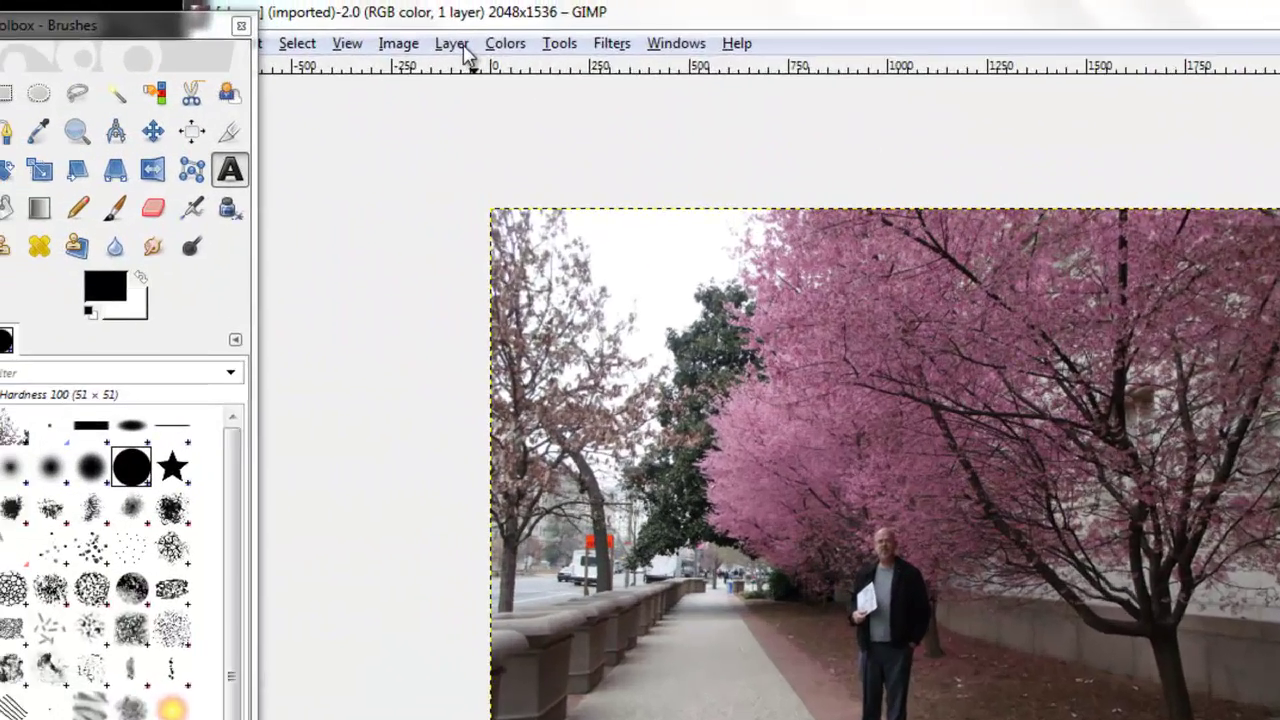
Step: In GIMP, add a new transparent layer of 2048 × 1536 px and make a rectangular selection across the lower sidewalk
click(460, 45)
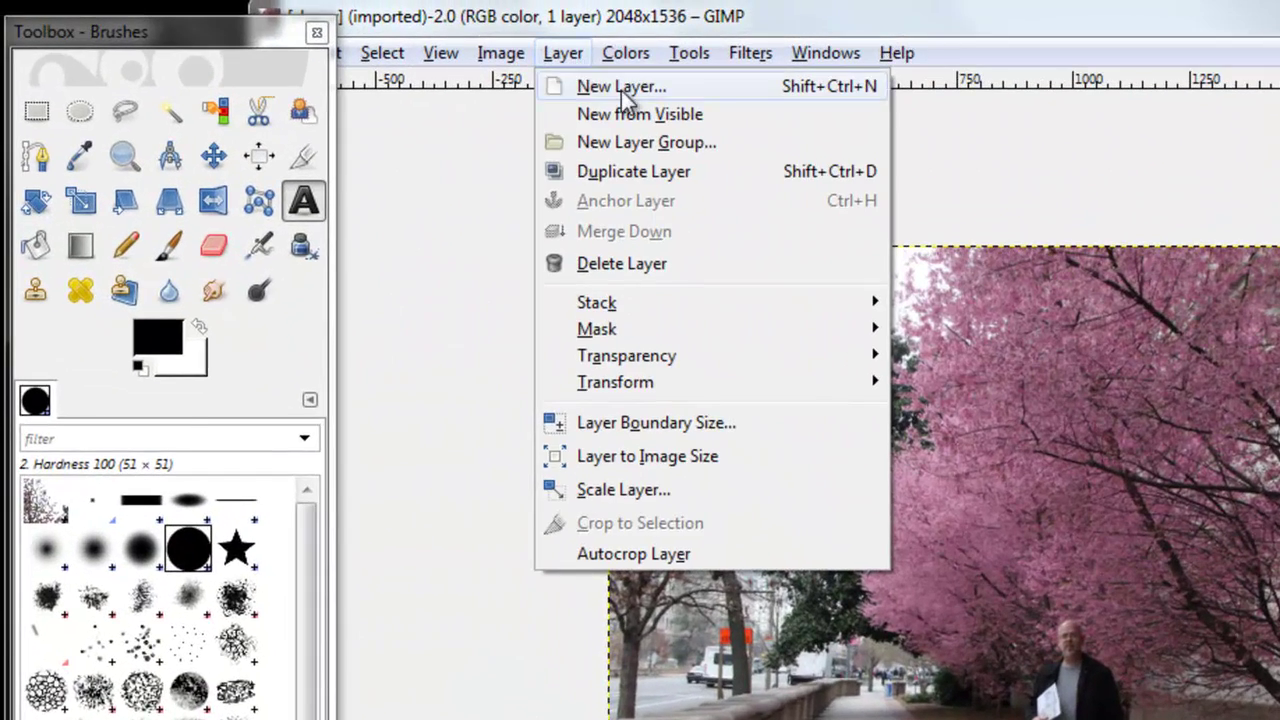
click(502, 76)
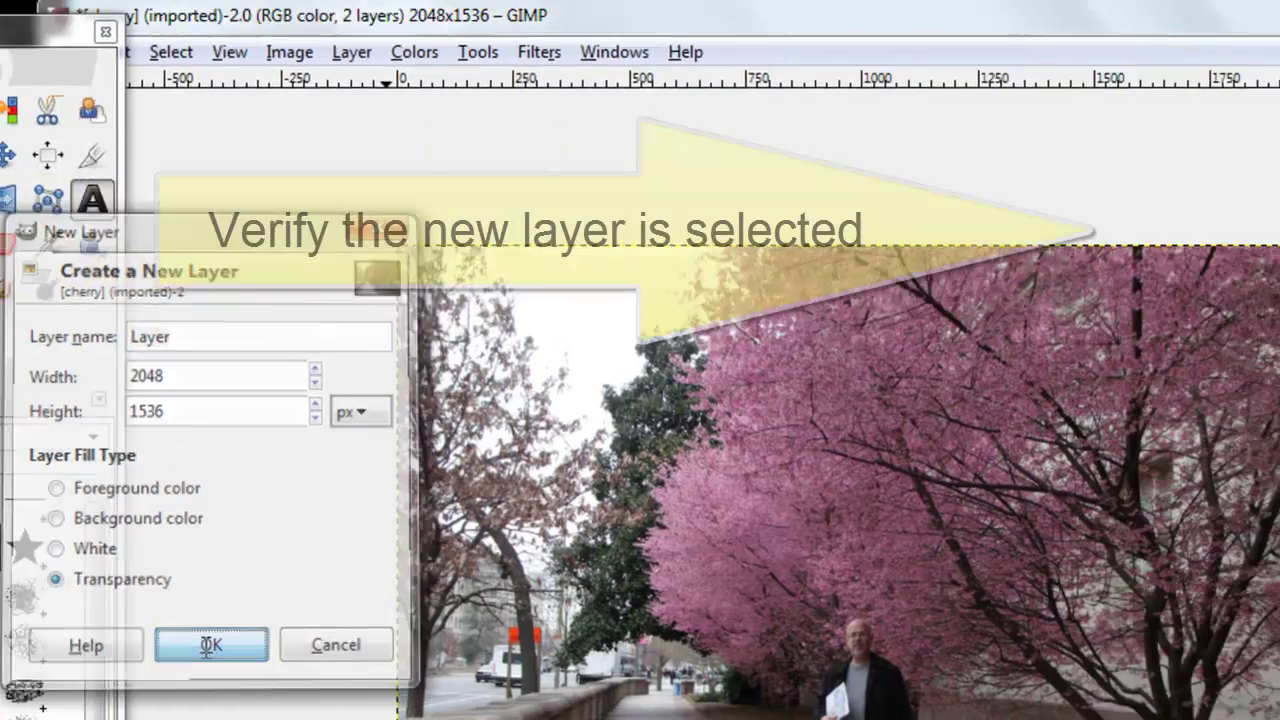
click(422, 648)
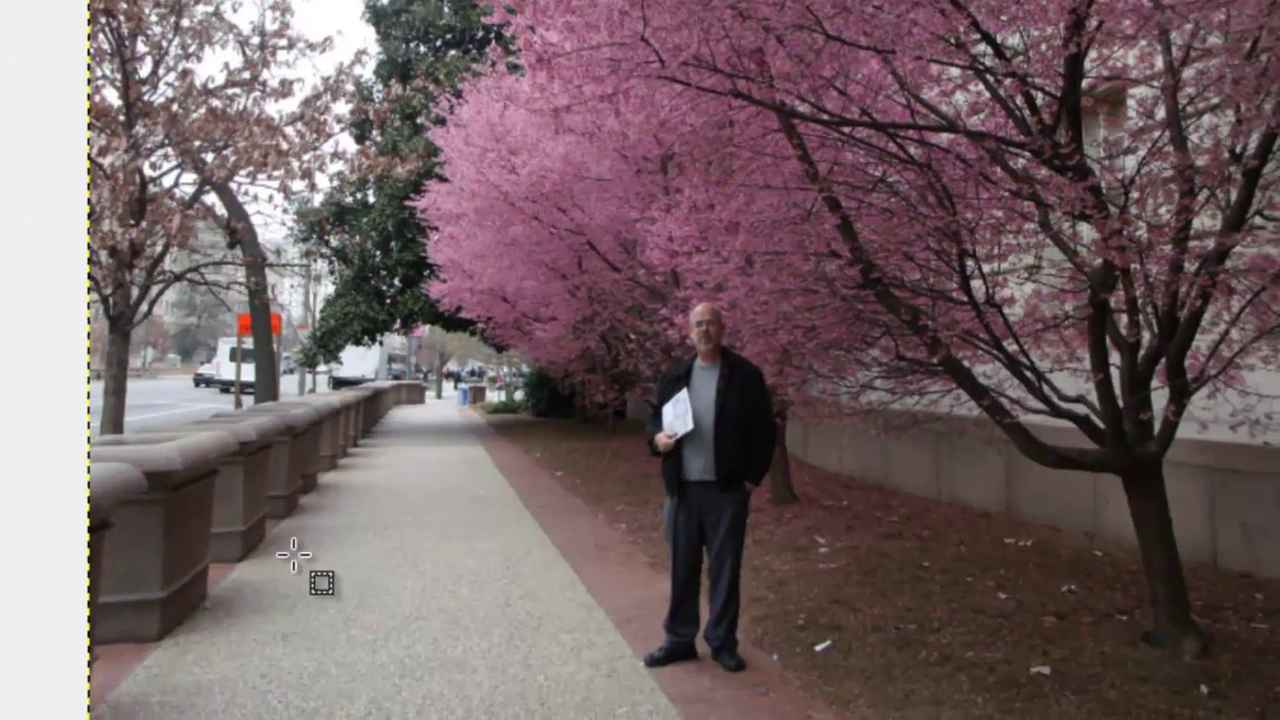
drag(294, 551, 640, 703)
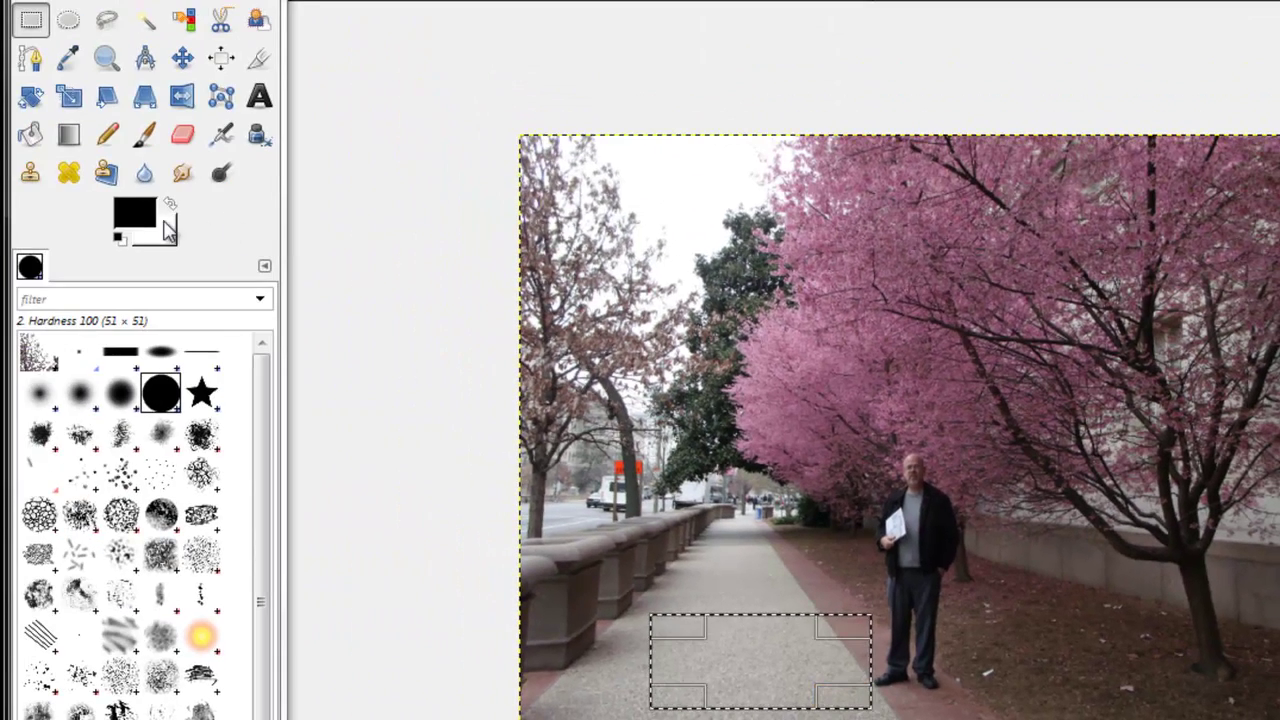
Step: Set the foreground color to green a7c62d and fill the rectangular selection on the sidewalk with it
click(139, 205)
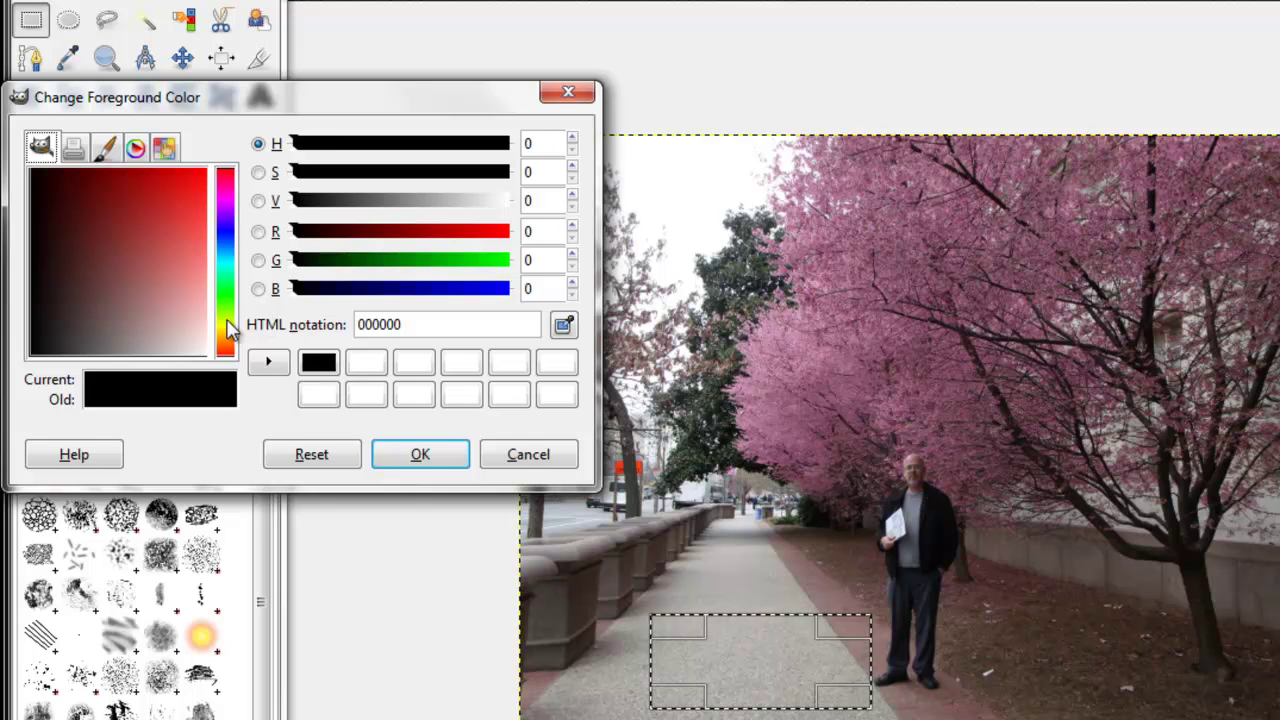
click(228, 330)
click(167, 210)
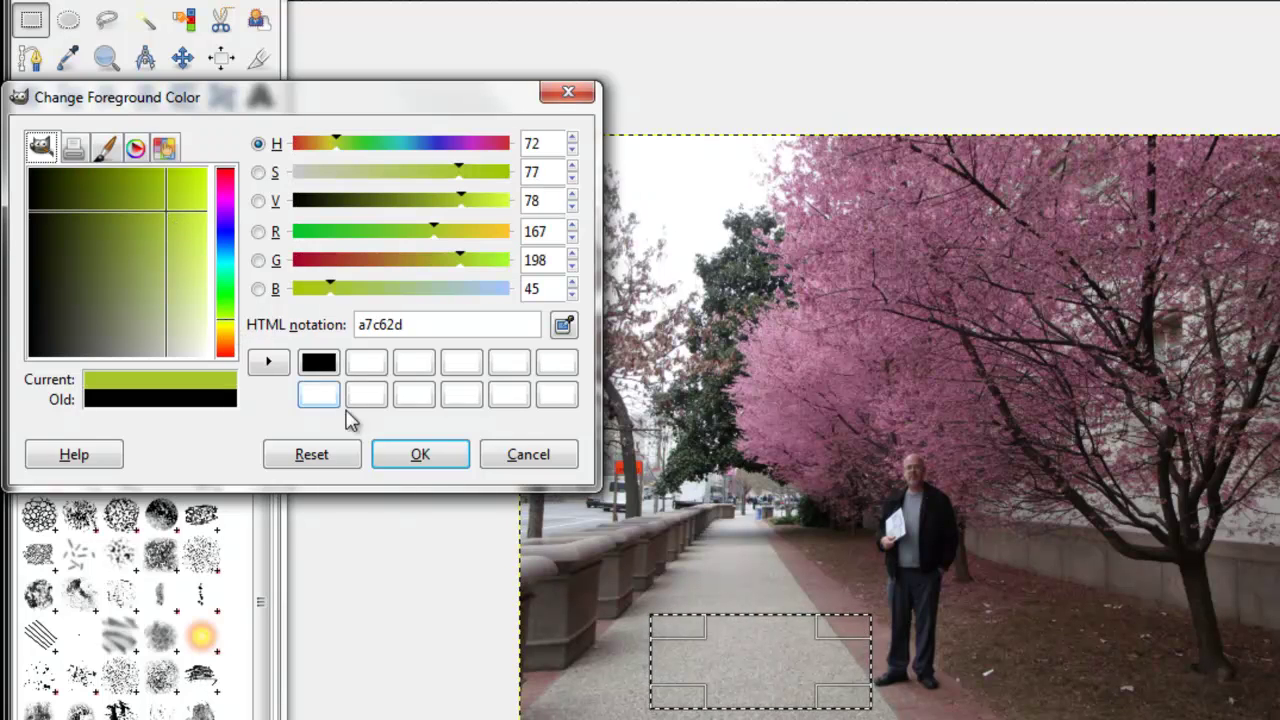
click(428, 458)
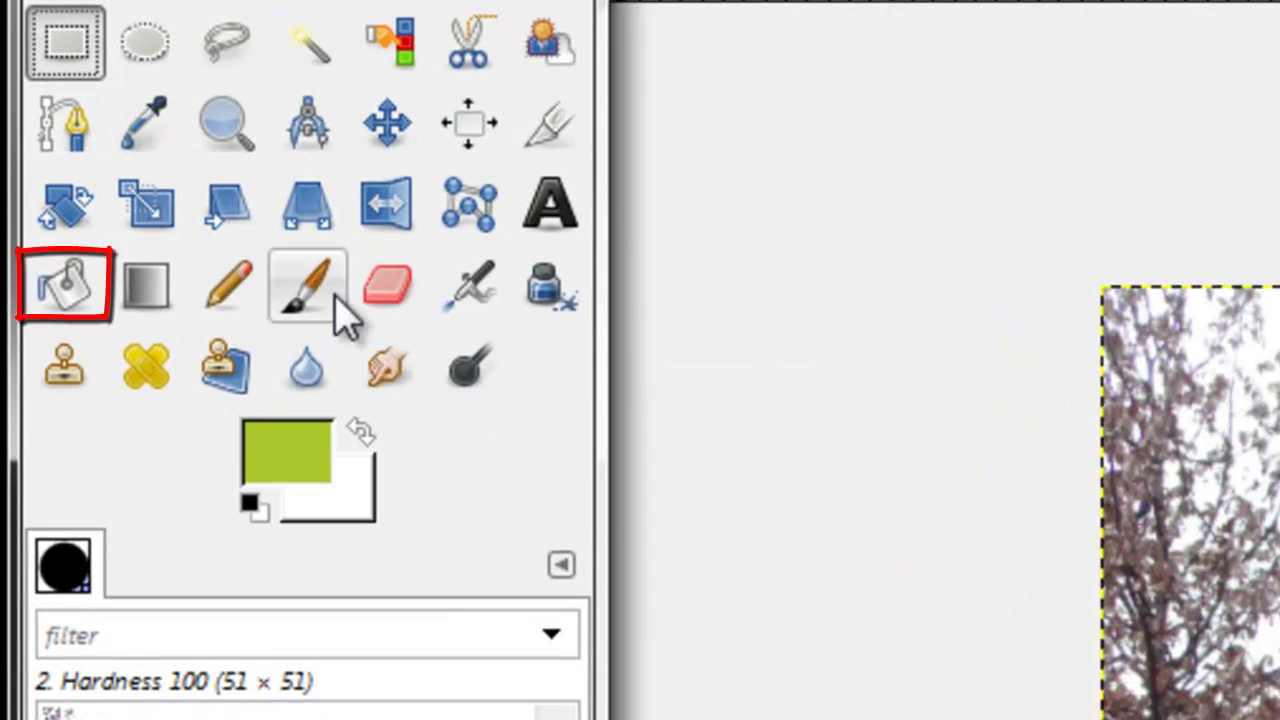
click(48, 283)
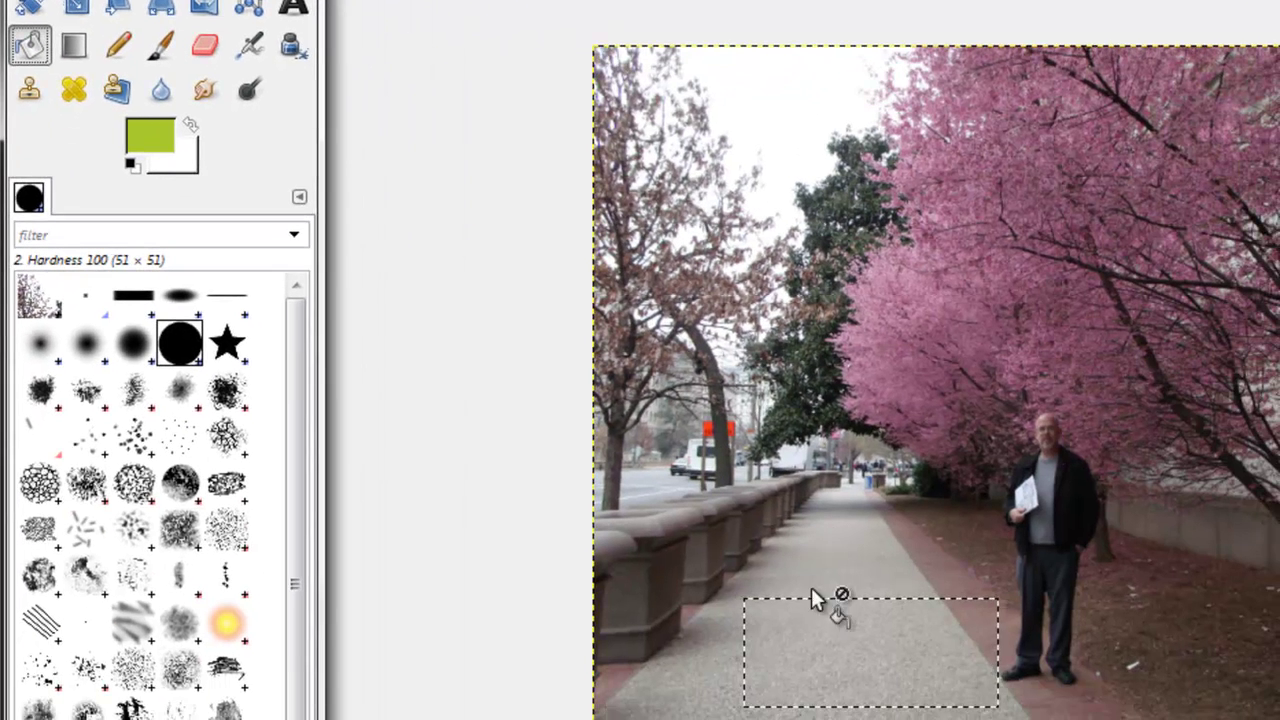
click(819, 612)
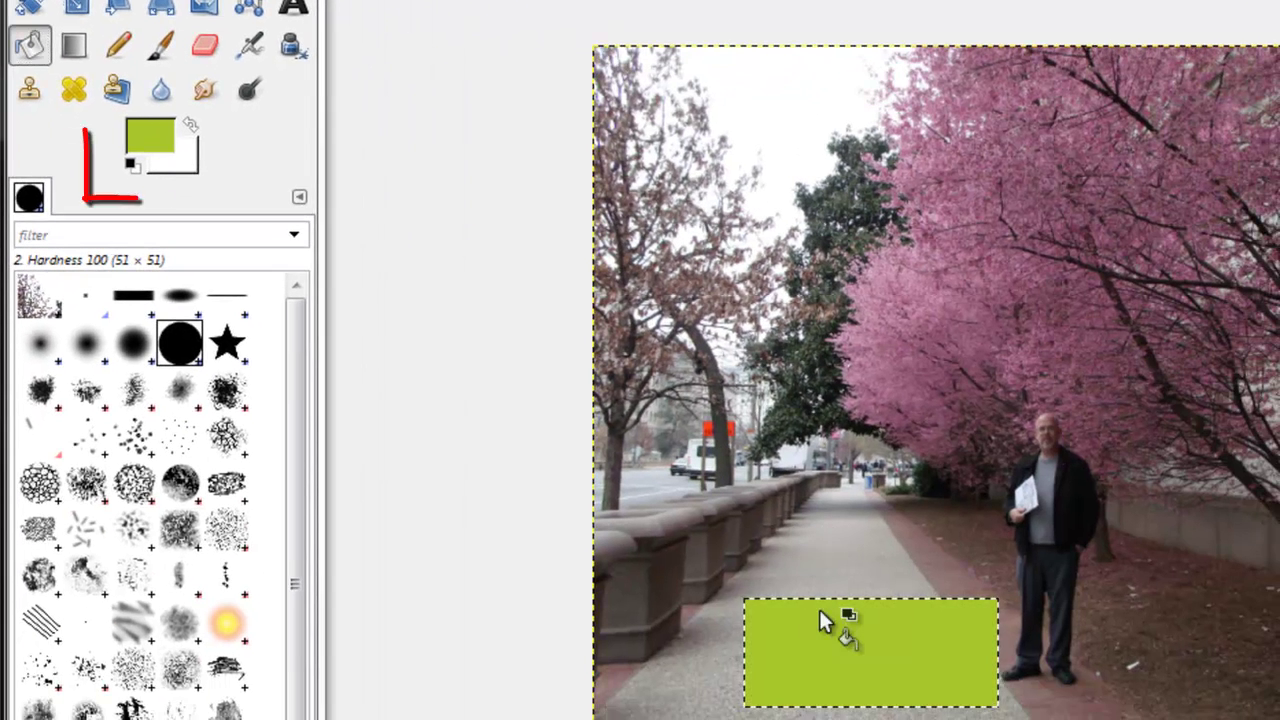
Step: Restore the default black foreground color and stroke the rectangle selection with a 6 px solid line
click(131, 164)
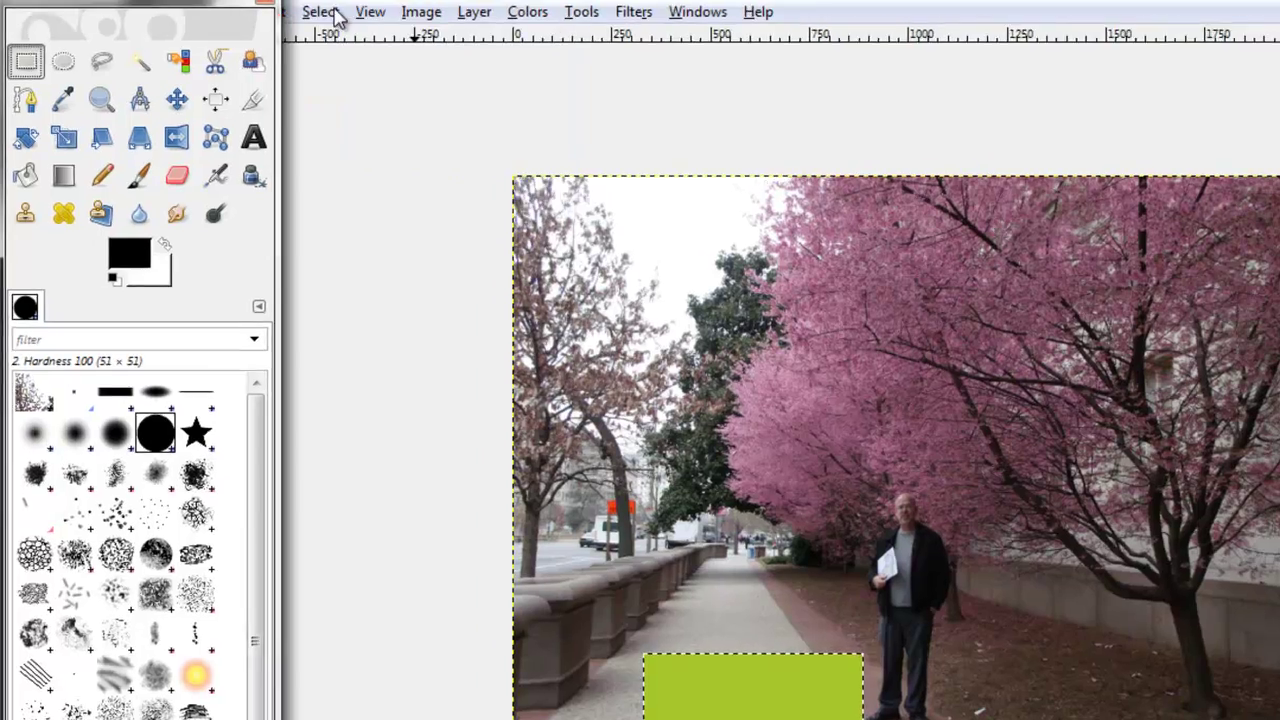
click(280, 11)
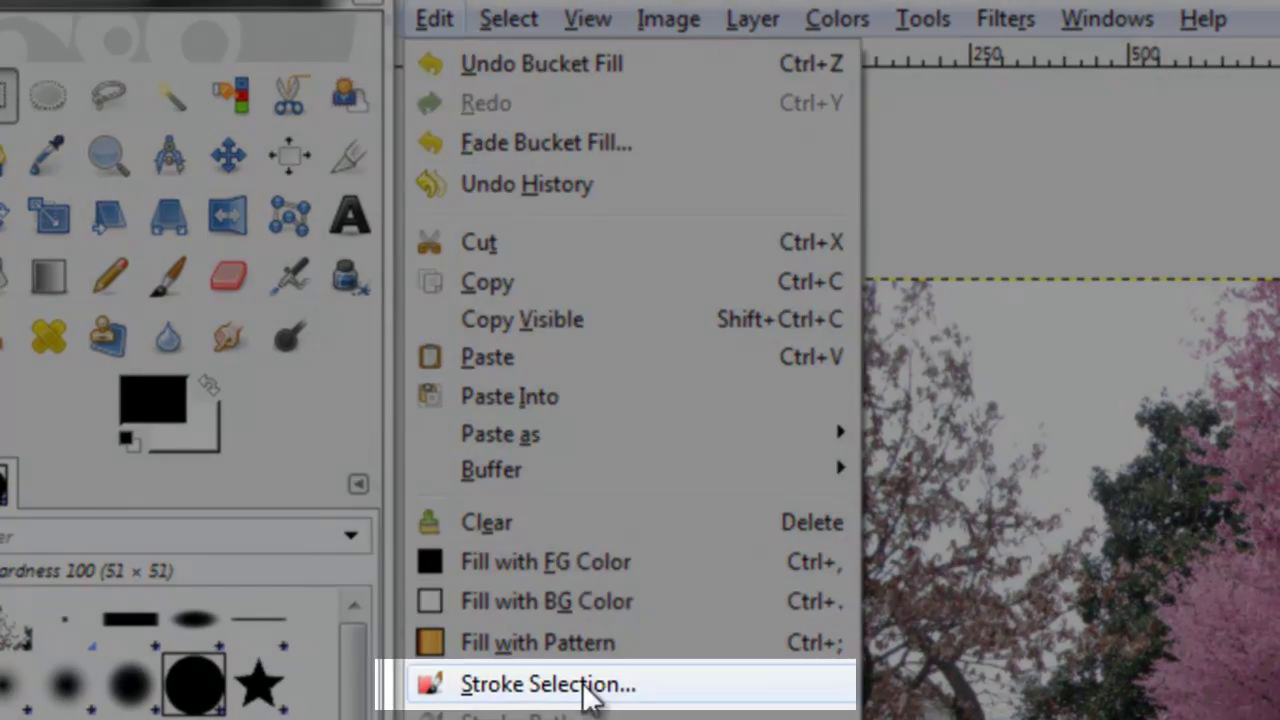
click(583, 688)
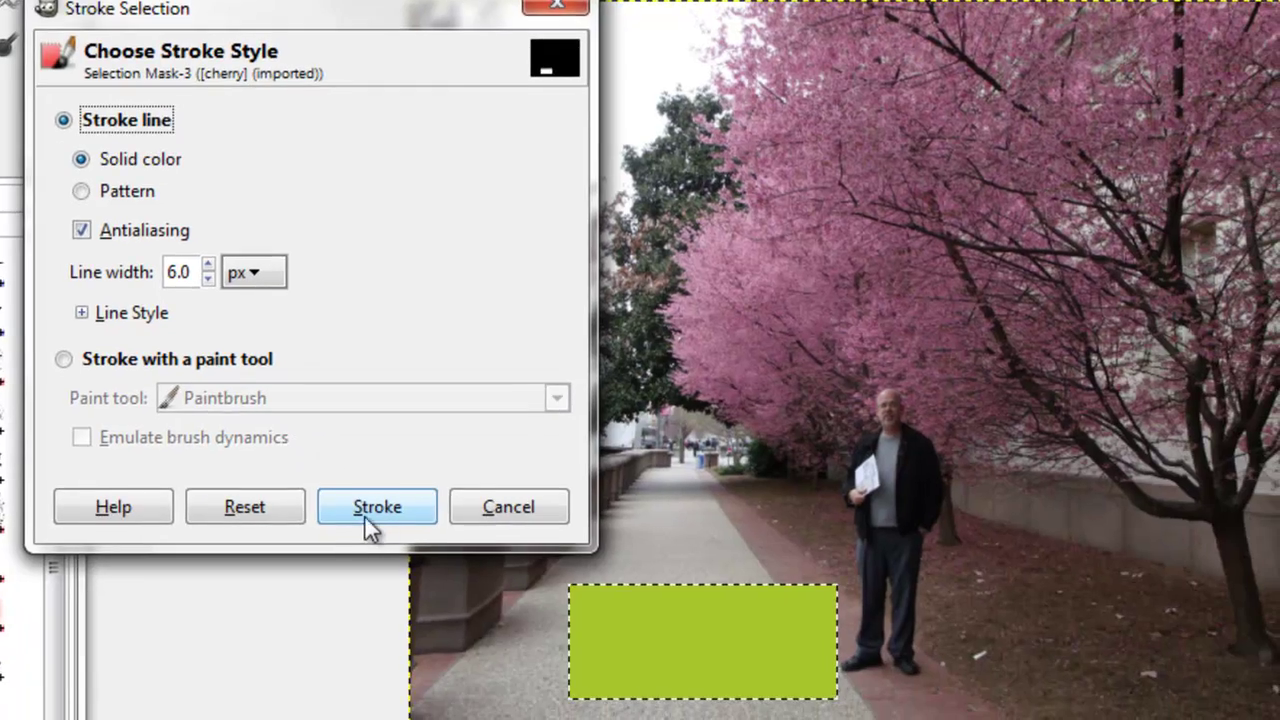
click(525, 668)
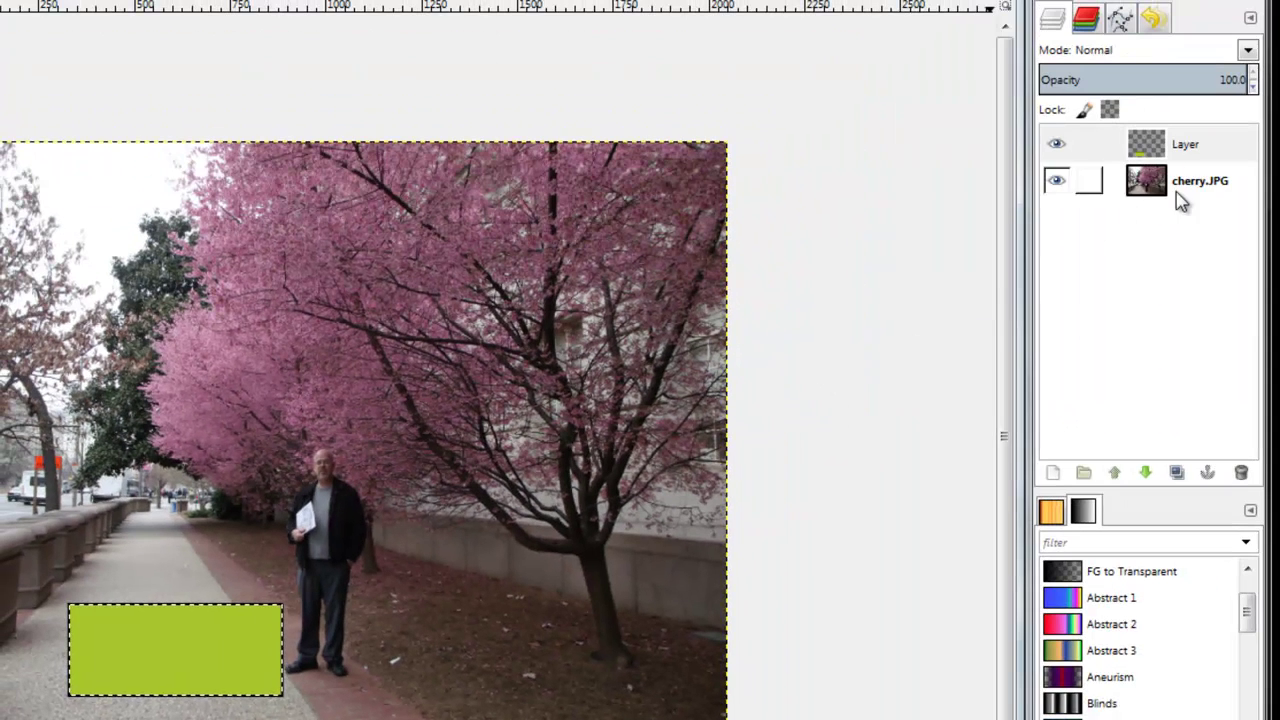
Step: Switch from the green rectangle's layer to cherry.JPG and back, leaving the rectangle's layer active
click(1199, 188)
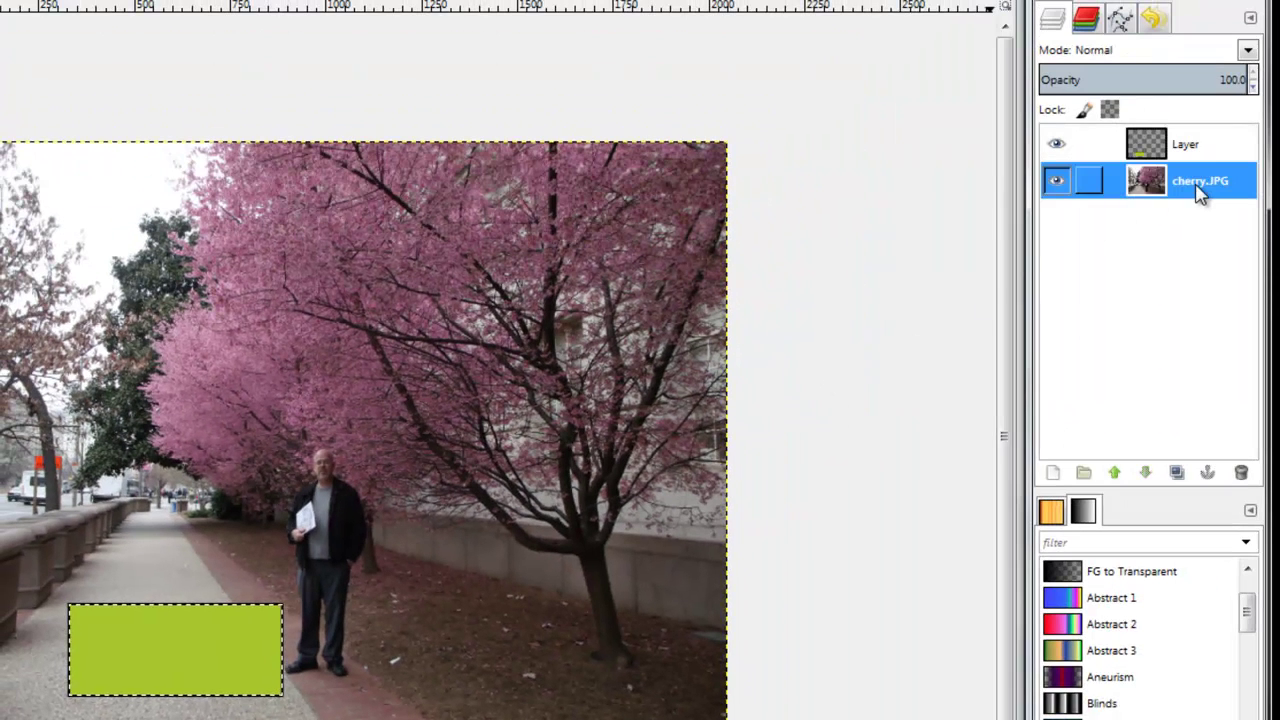
click(1206, 158)
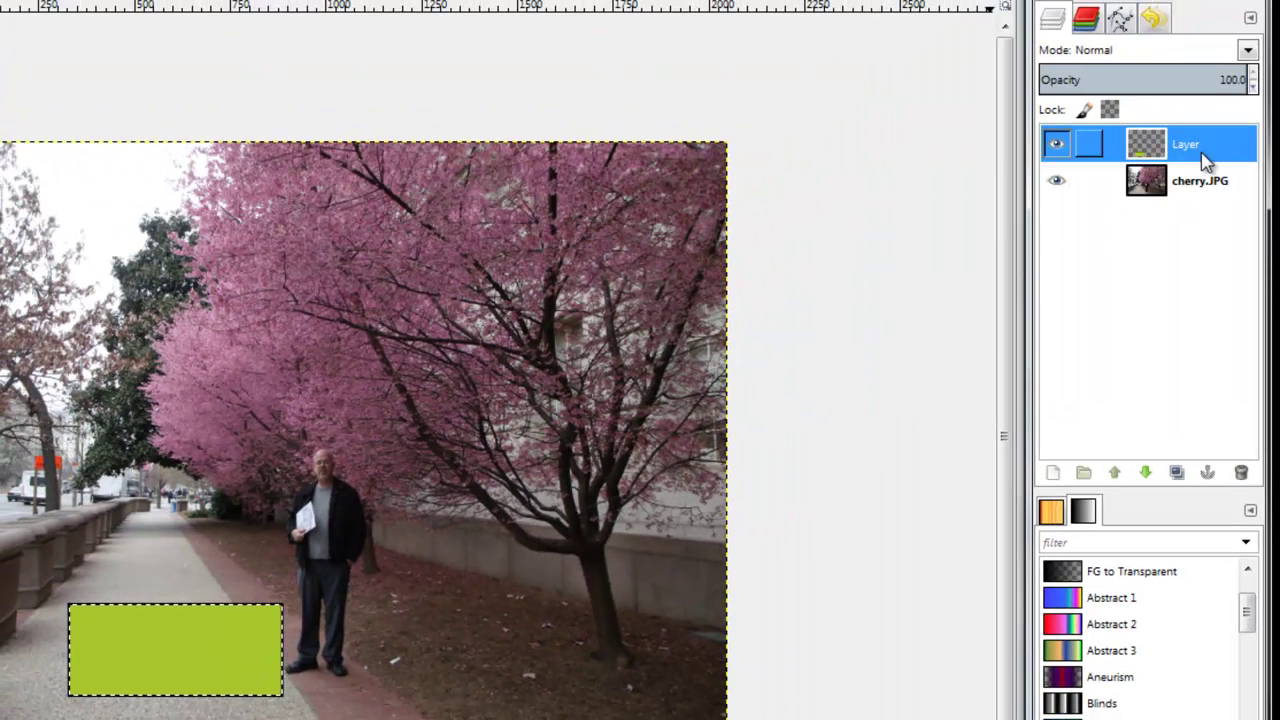
click(300, 697)
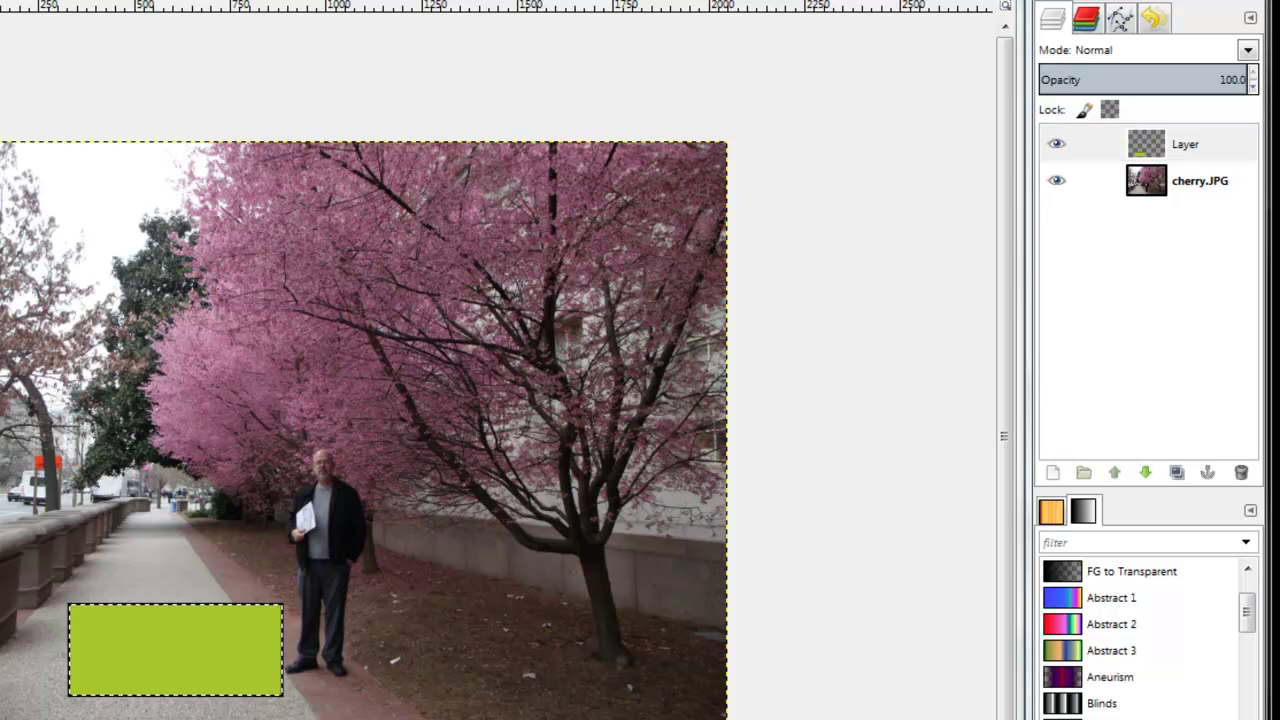
click(1199, 148)
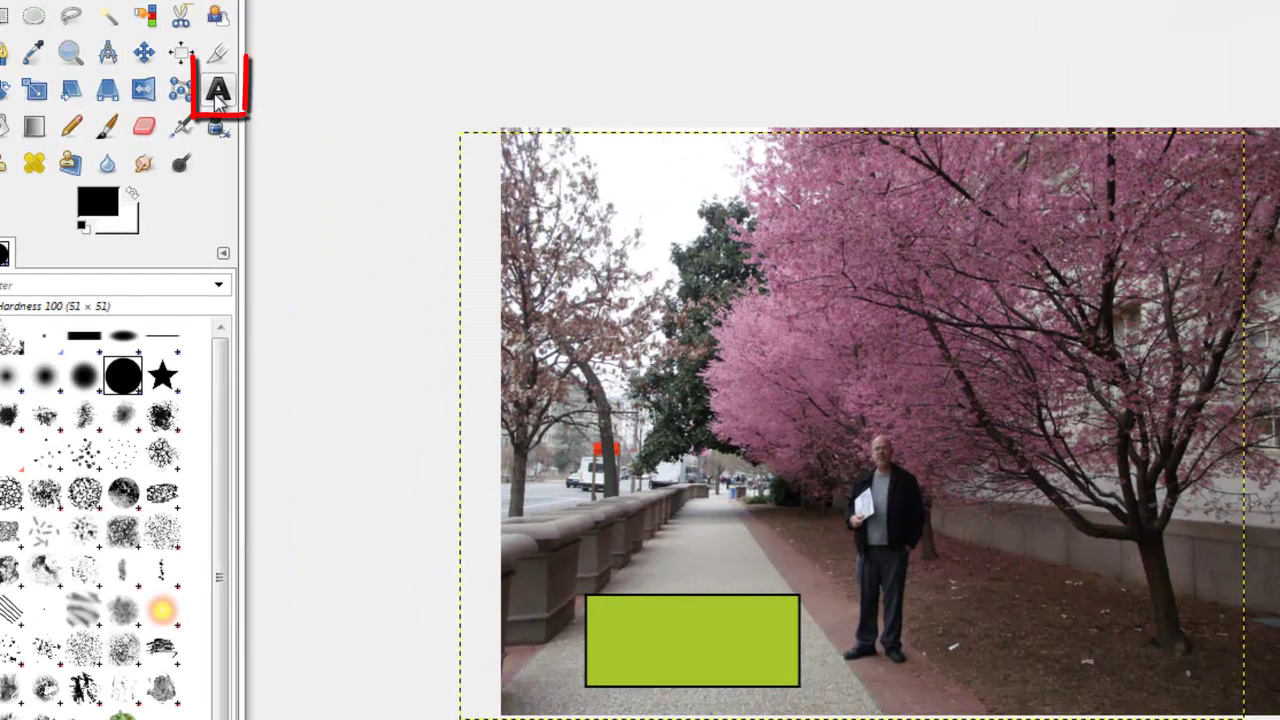
Step: Add a text box over the green rectangle and enter the first name in black Sans, size 52
click(218, 92)
click(100, 207)
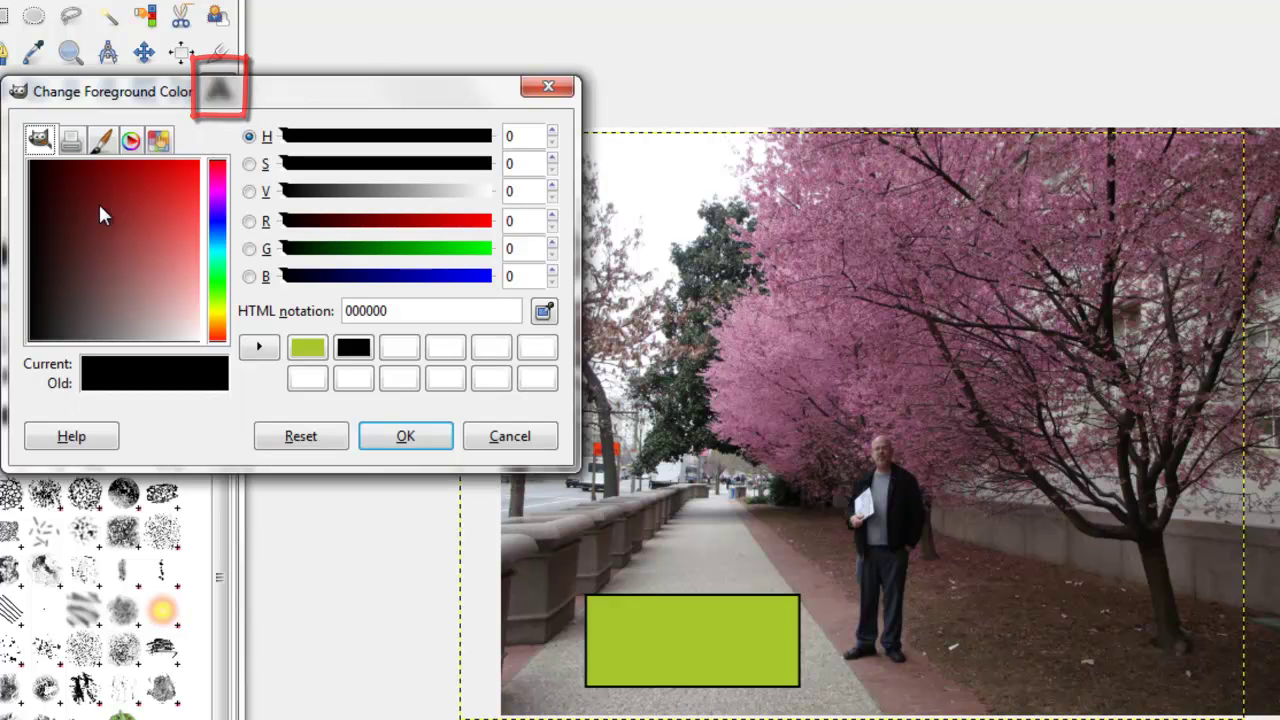
click(405, 436)
drag(597, 611, 785, 672)
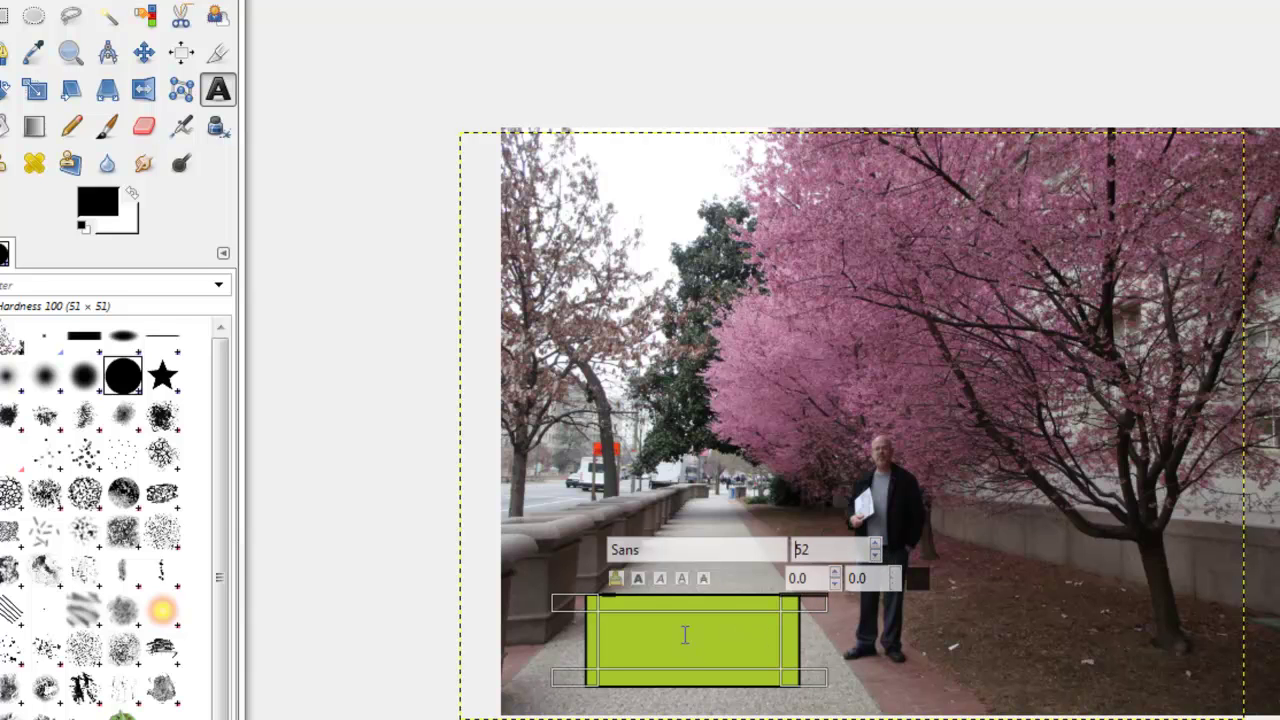
text(Cr)
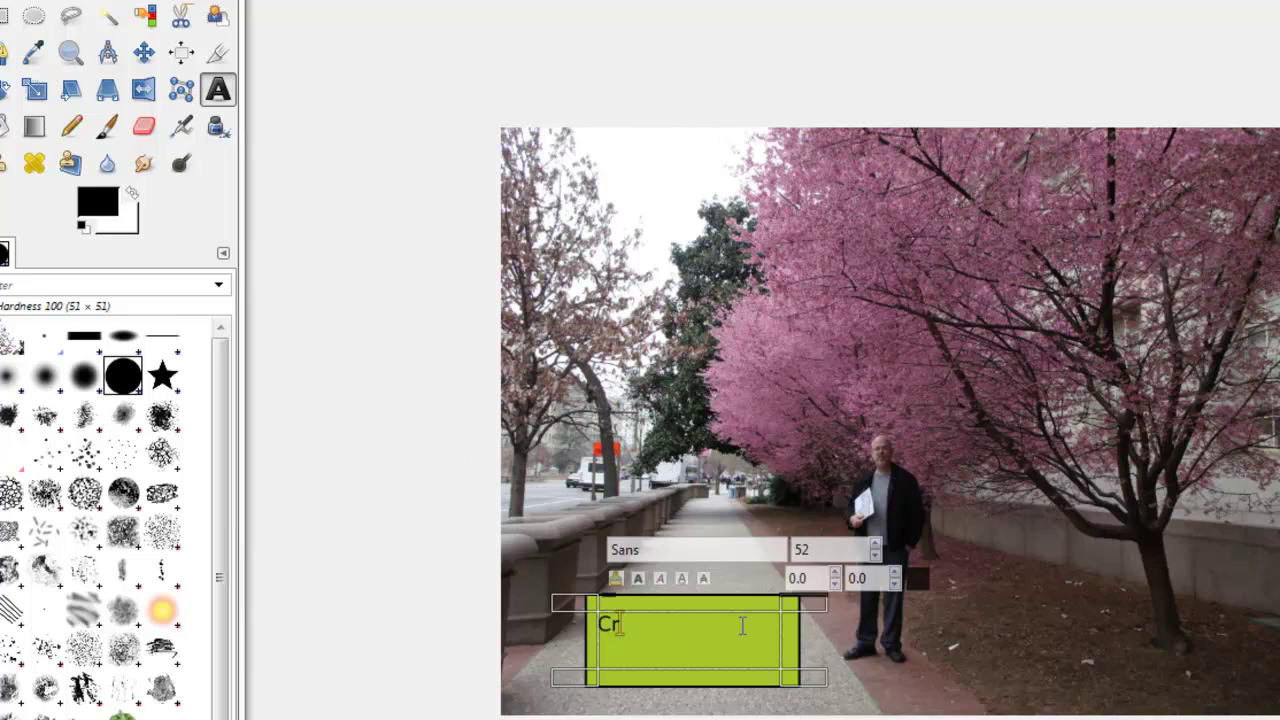
text(aig)
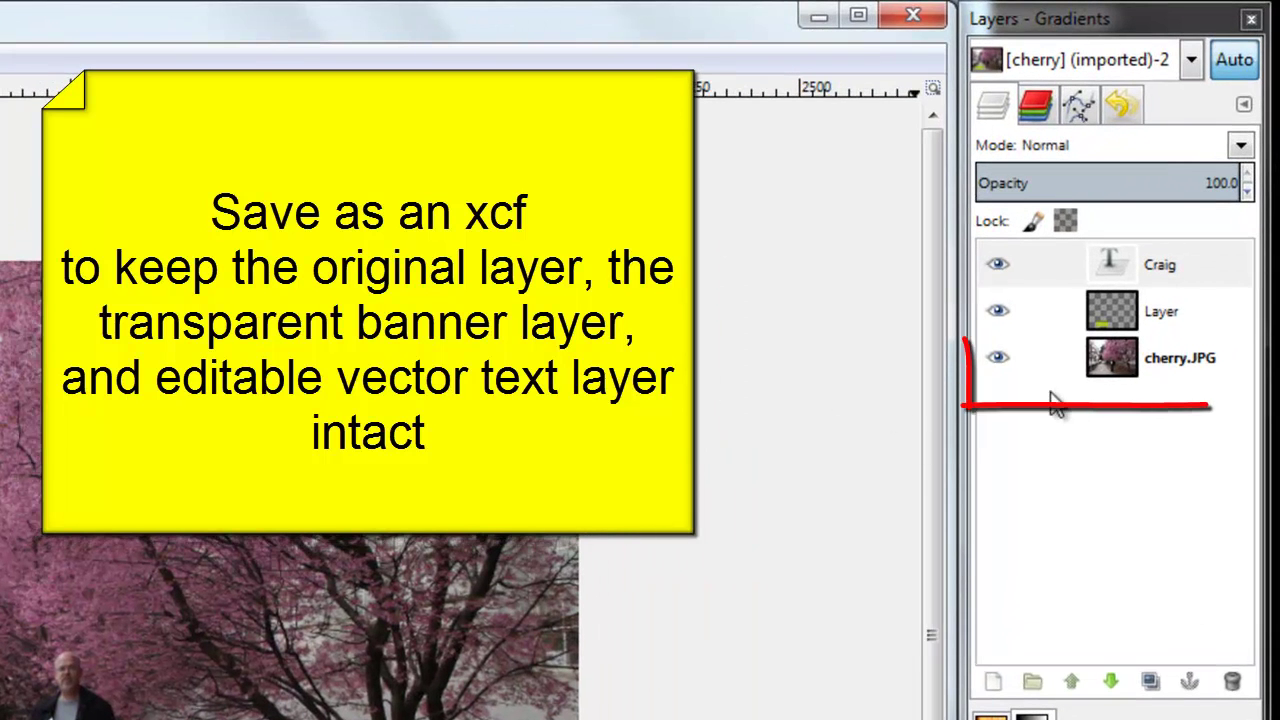
click(1173, 318)
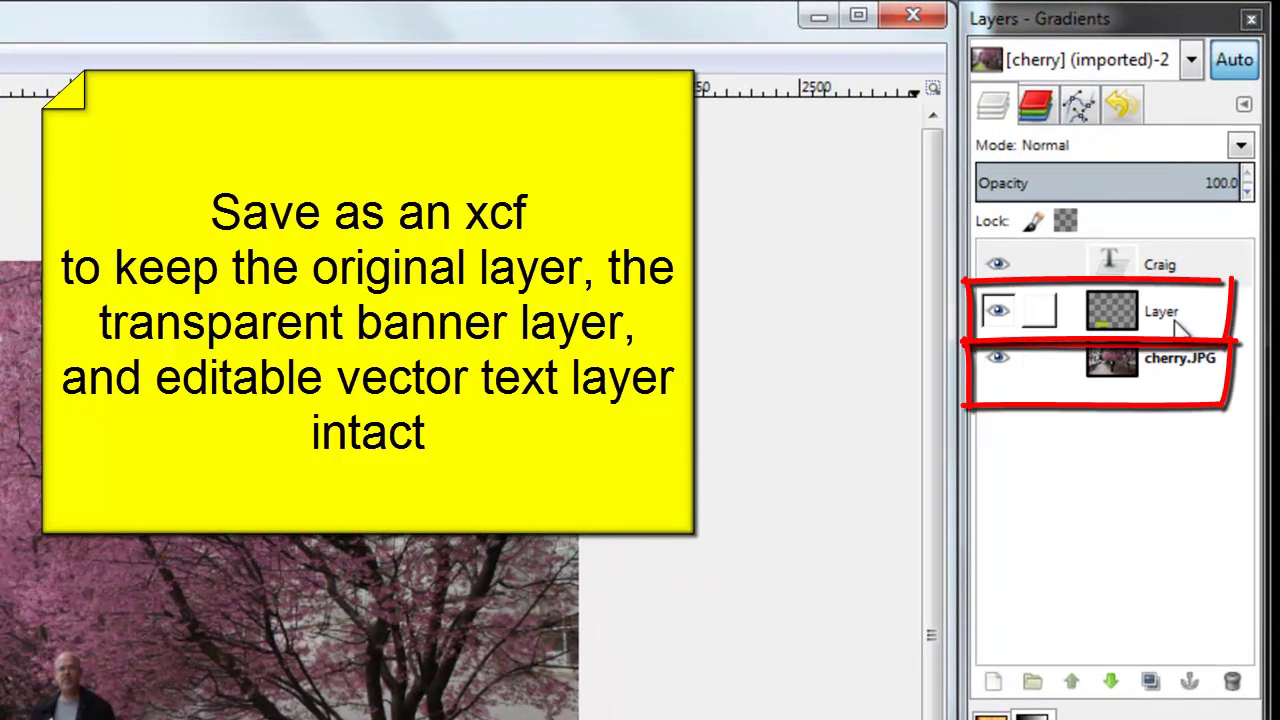
click(1190, 280)
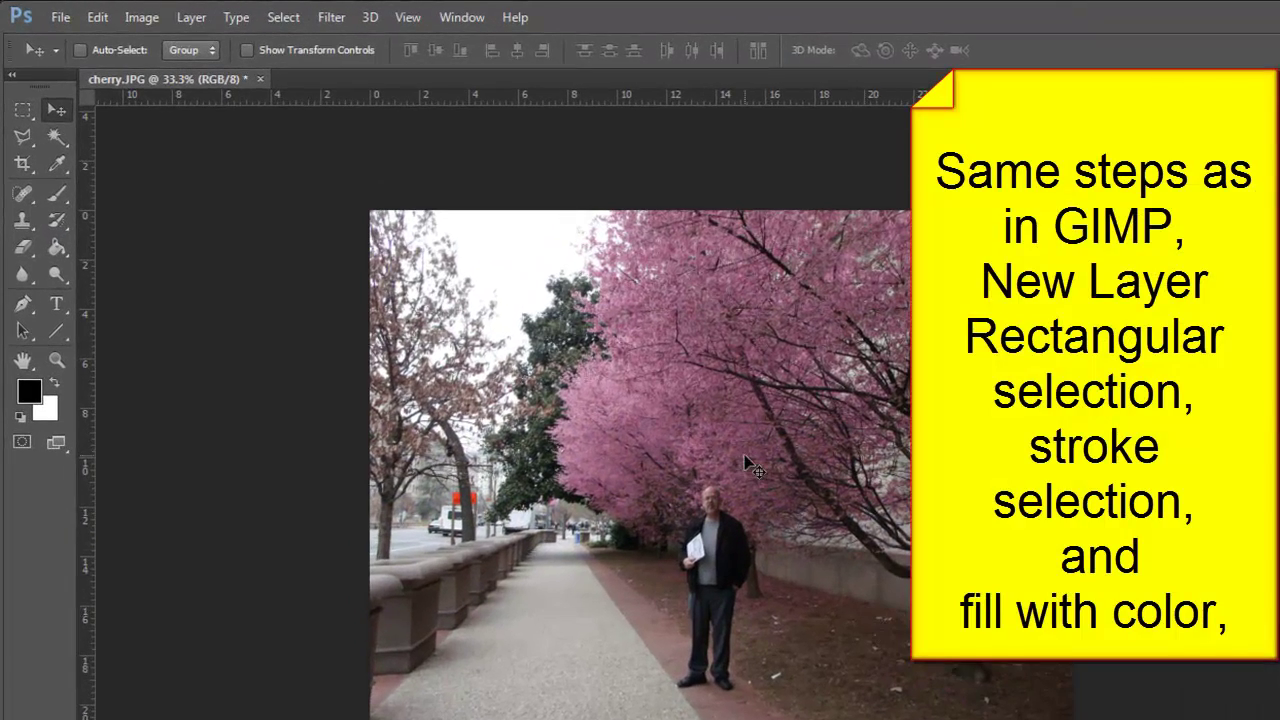
Step: Add a new normal-mode layer above the photo and draw a rectangular selection on the lower part of the sidewalk
click(191, 20)
mouse_move(405, 40)
click(450, 40)
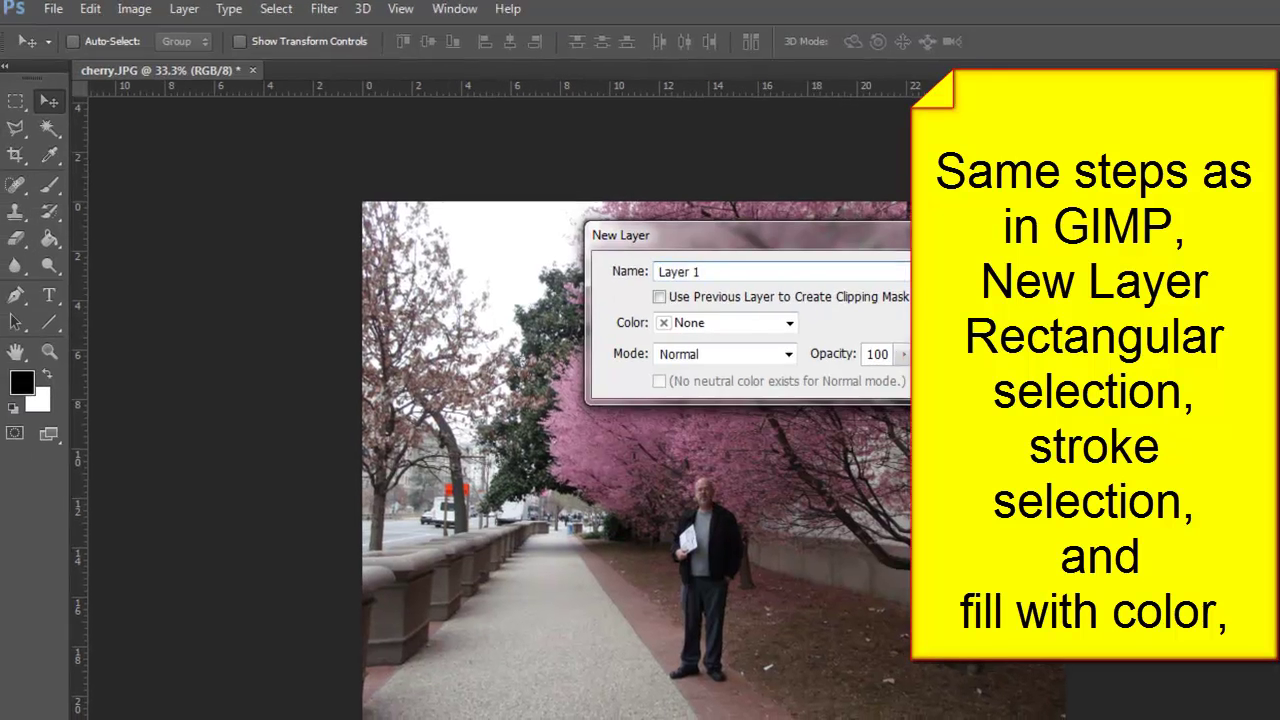
key(Return)
click(23, 112)
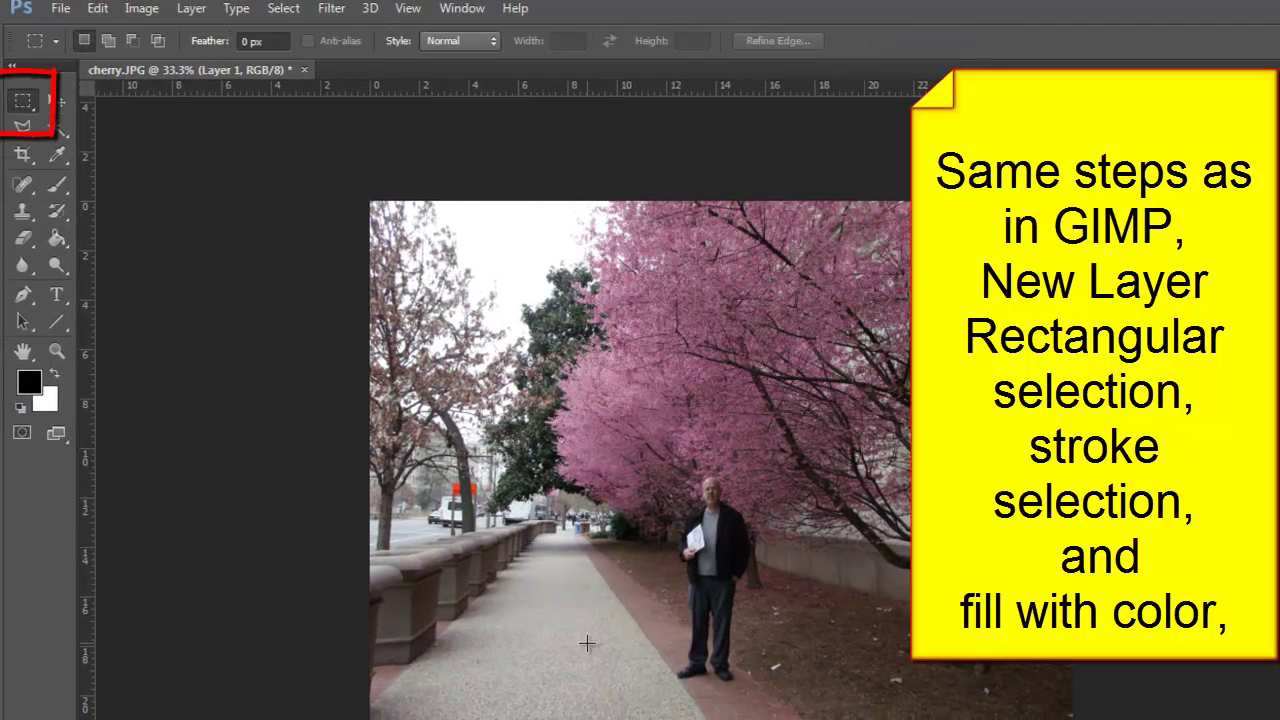
drag(494, 615, 684, 712)
Step: Set the foreground color to dark red 8b1f1f and fill the rectangular selection on the sidewalk with it
click(65, 243)
click(30, 380)
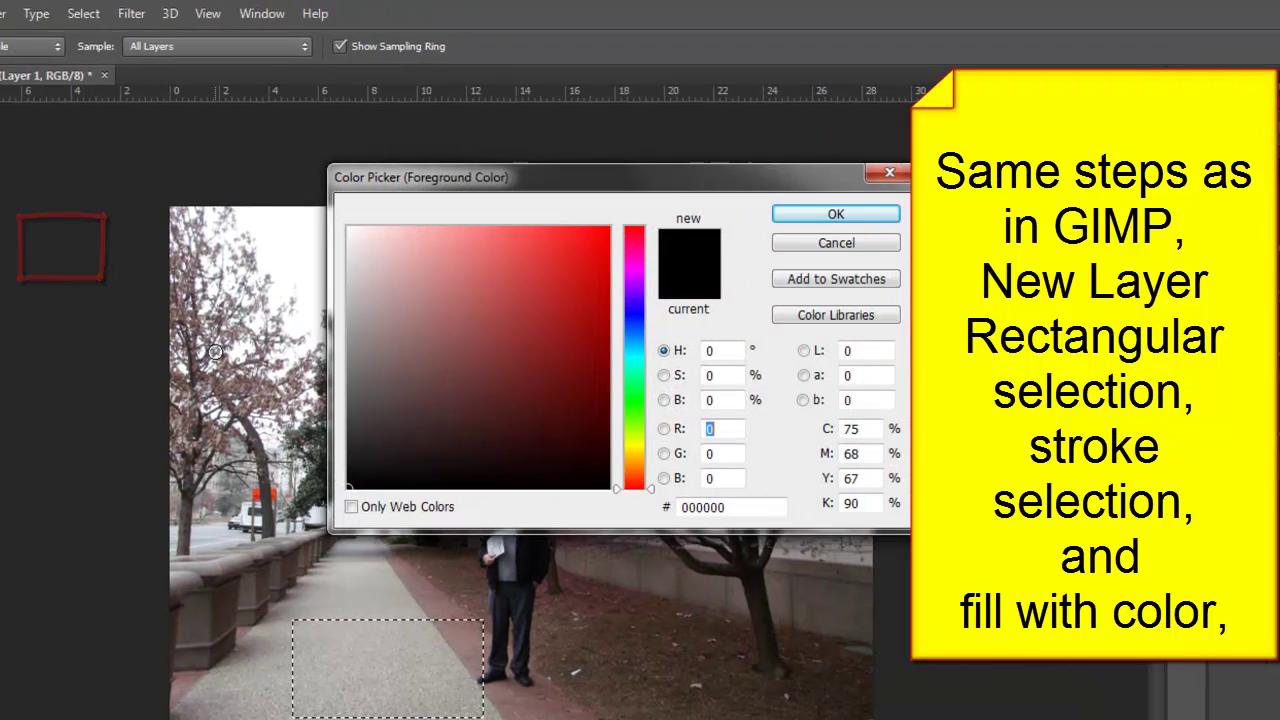
click(551, 346)
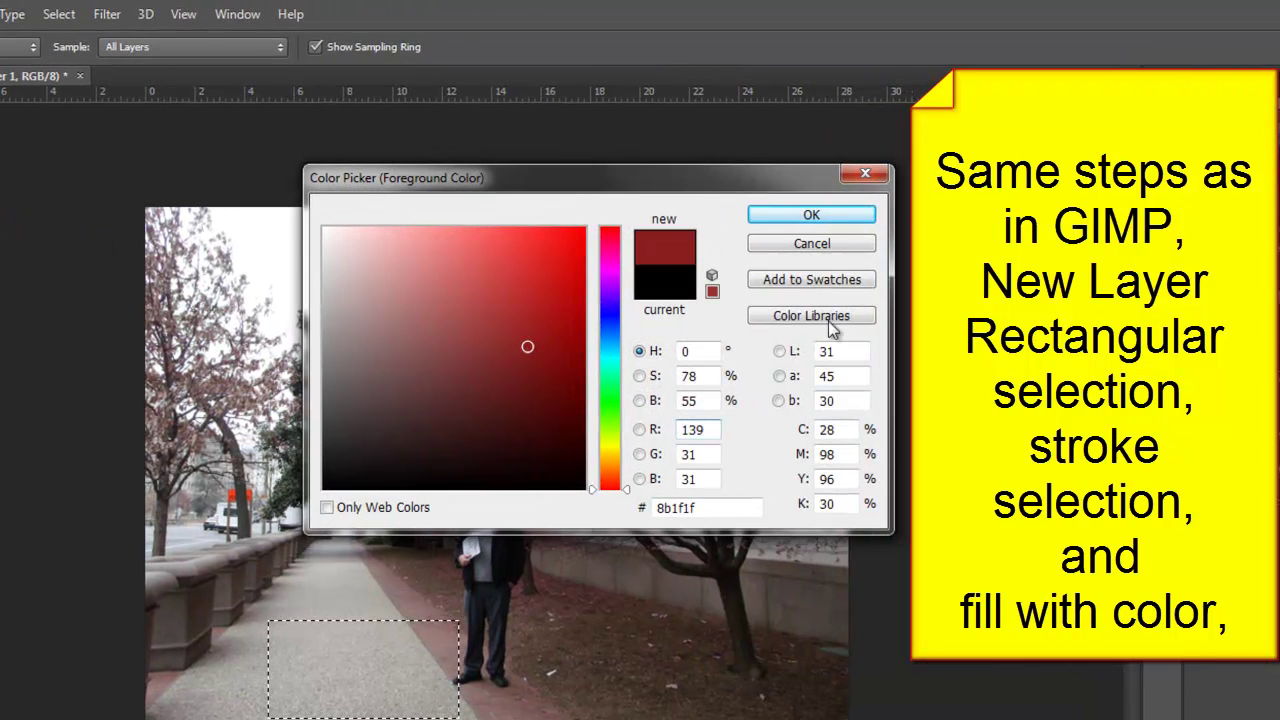
click(812, 216)
click(401, 652)
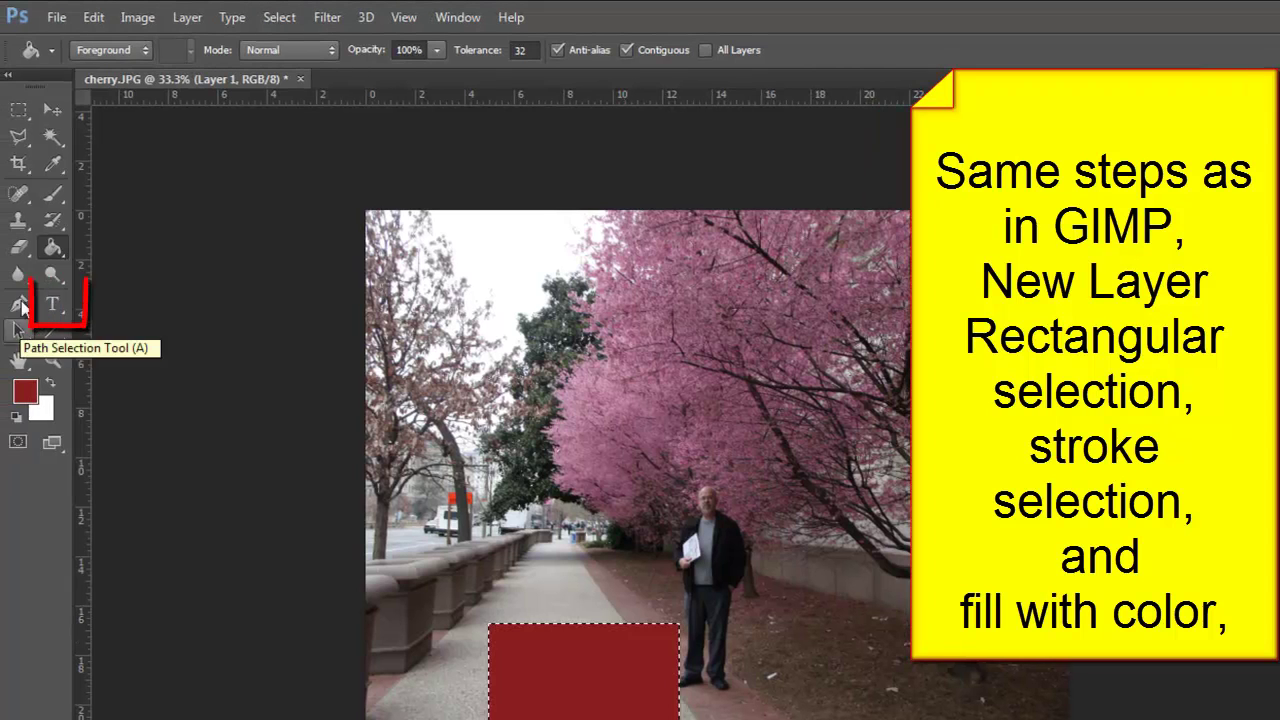
Step: Set the text color to yellow d8e916 and enter the first name on the red rectangle in Myriad Pro Bold, 60 pt
click(52, 304)
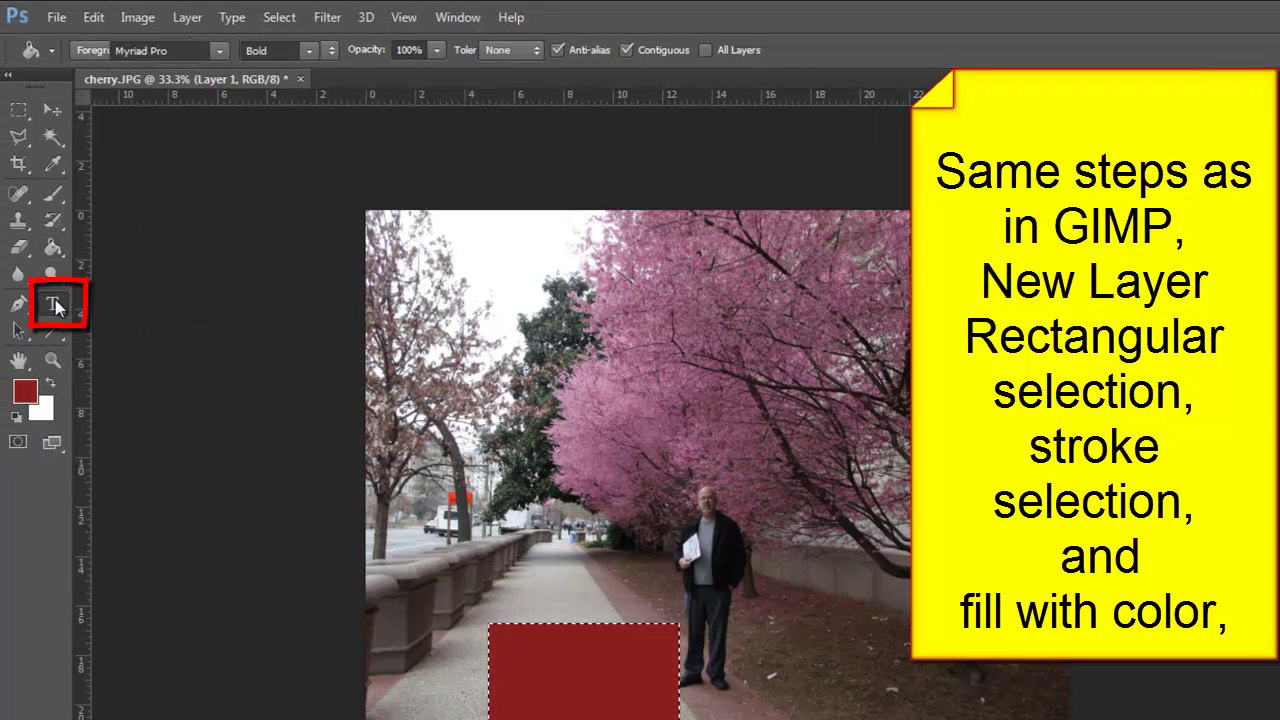
click(16, 416)
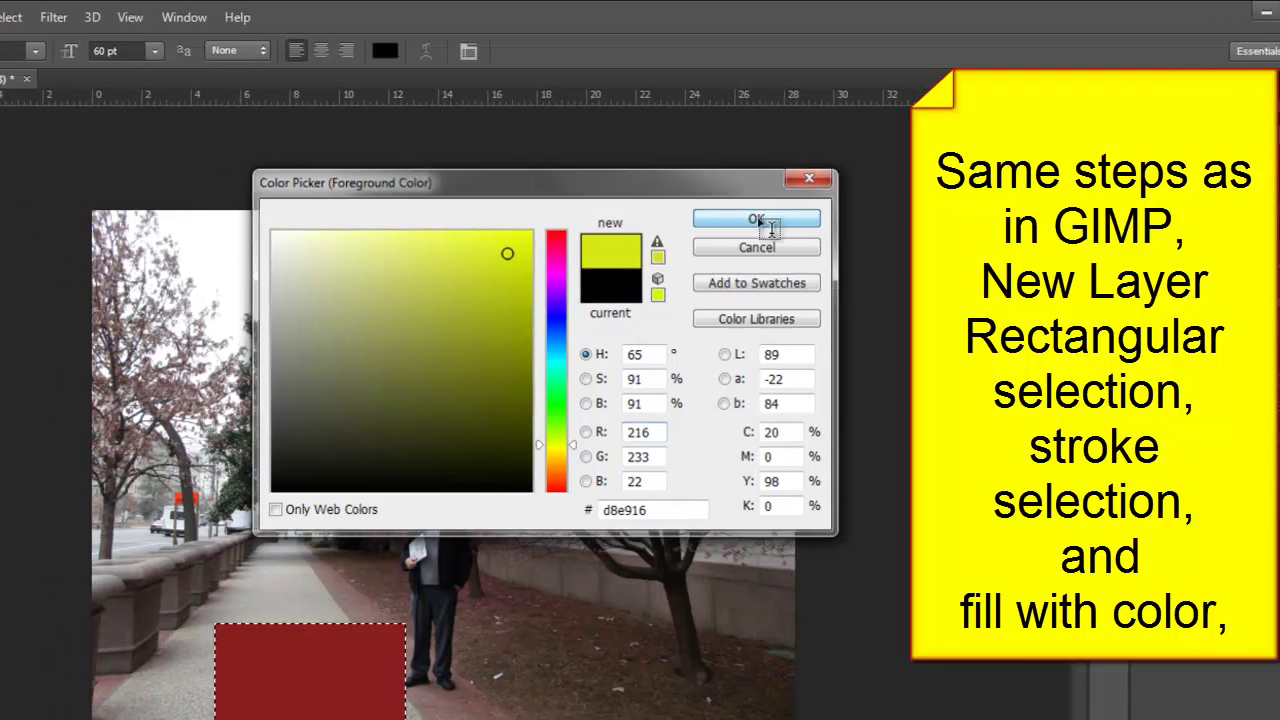
click(697, 218)
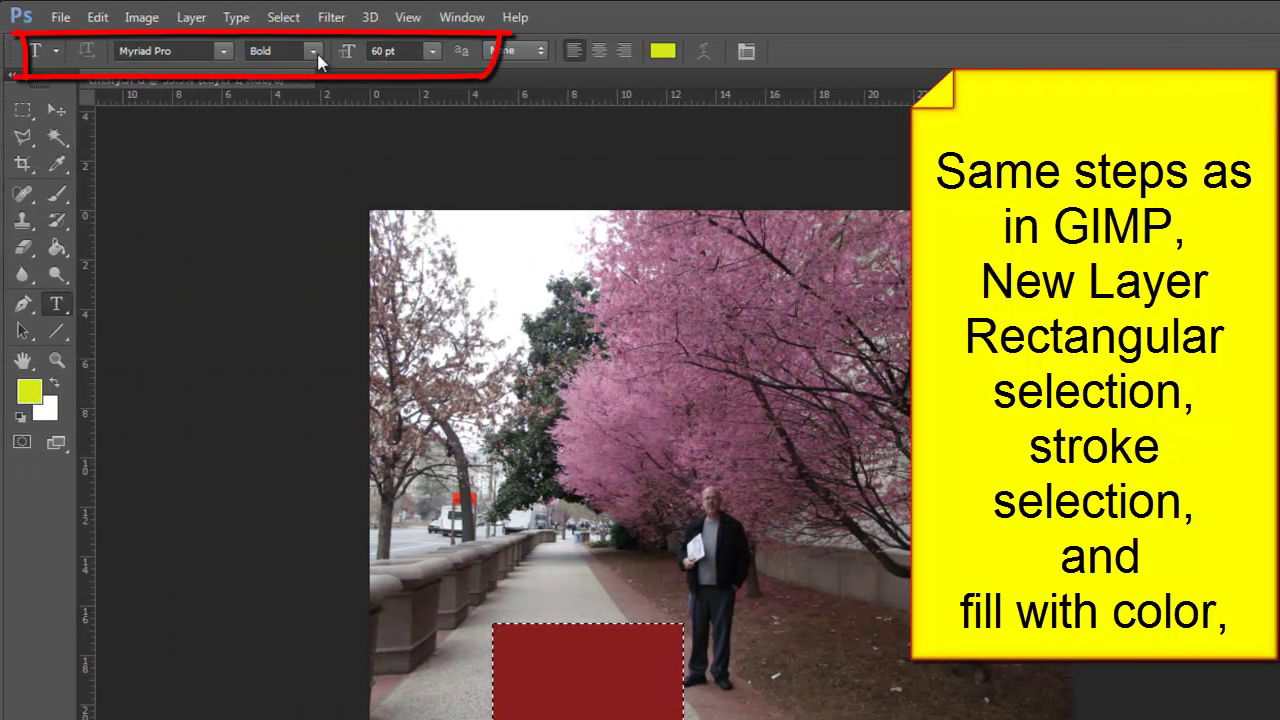
click(519, 672)
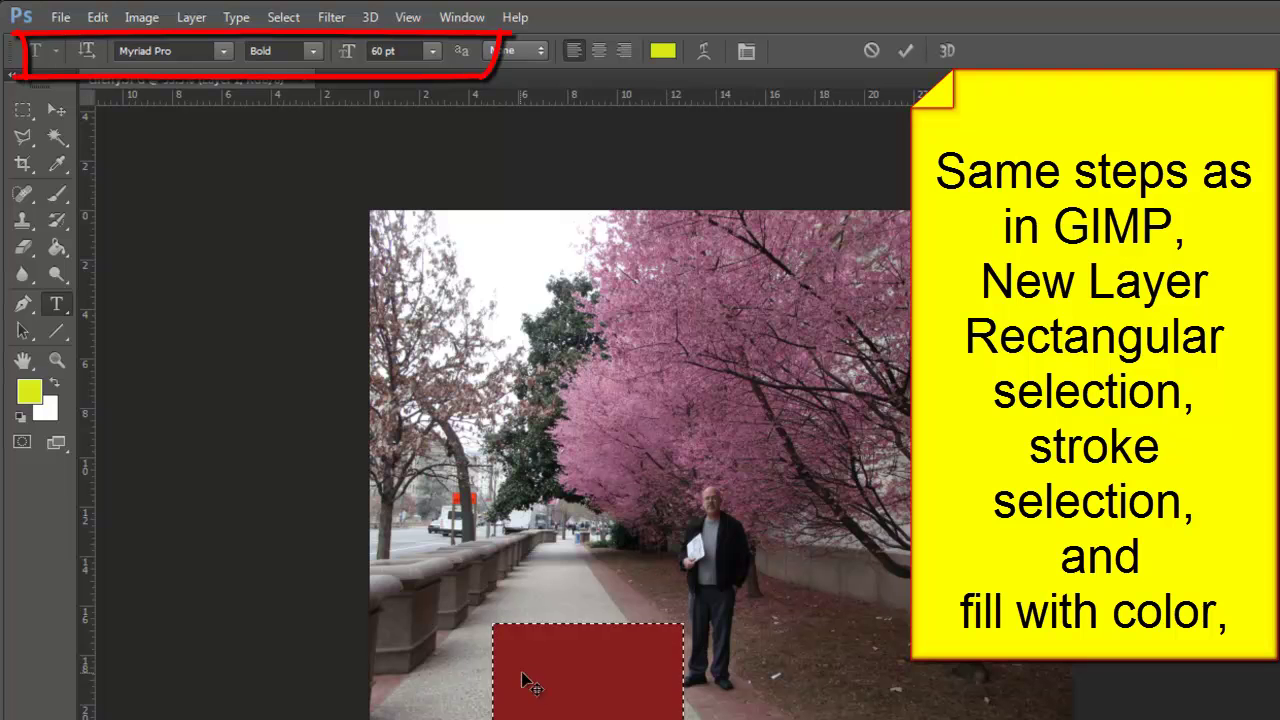
text(Craig)
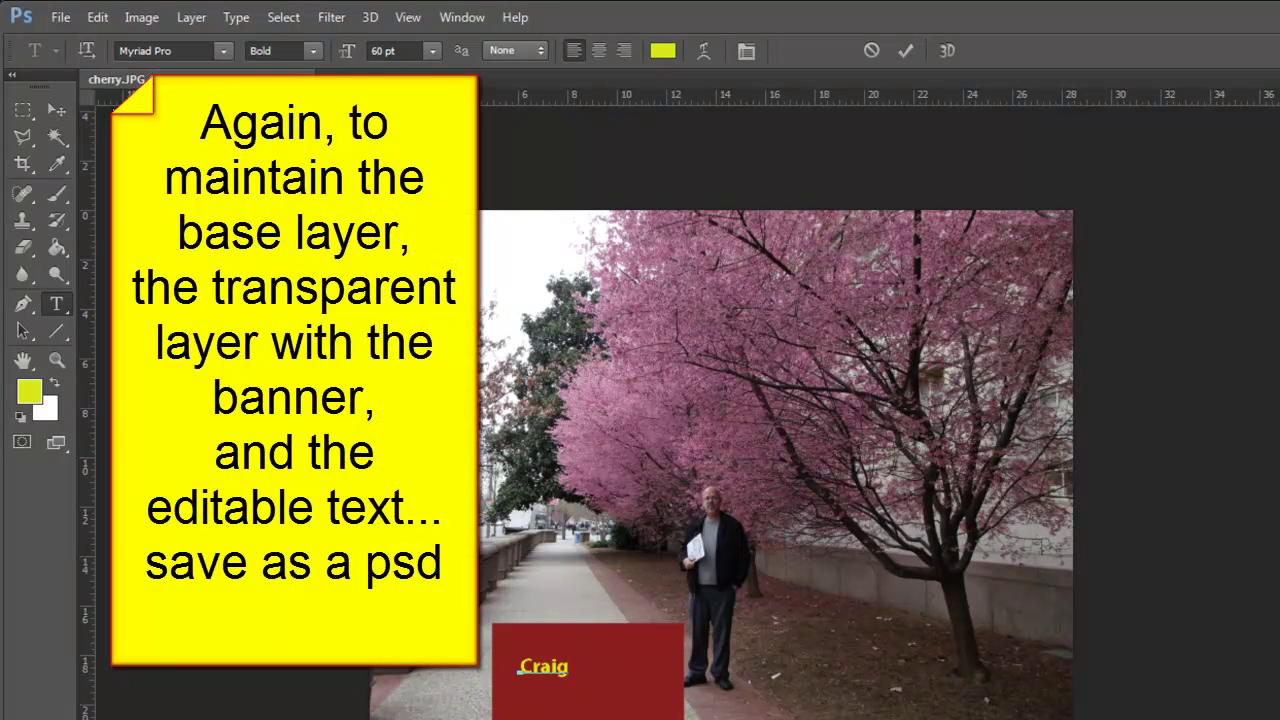
Step: Save the image to the Desktop as cherry.psd in Photoshop format with layers included
click(60, 17)
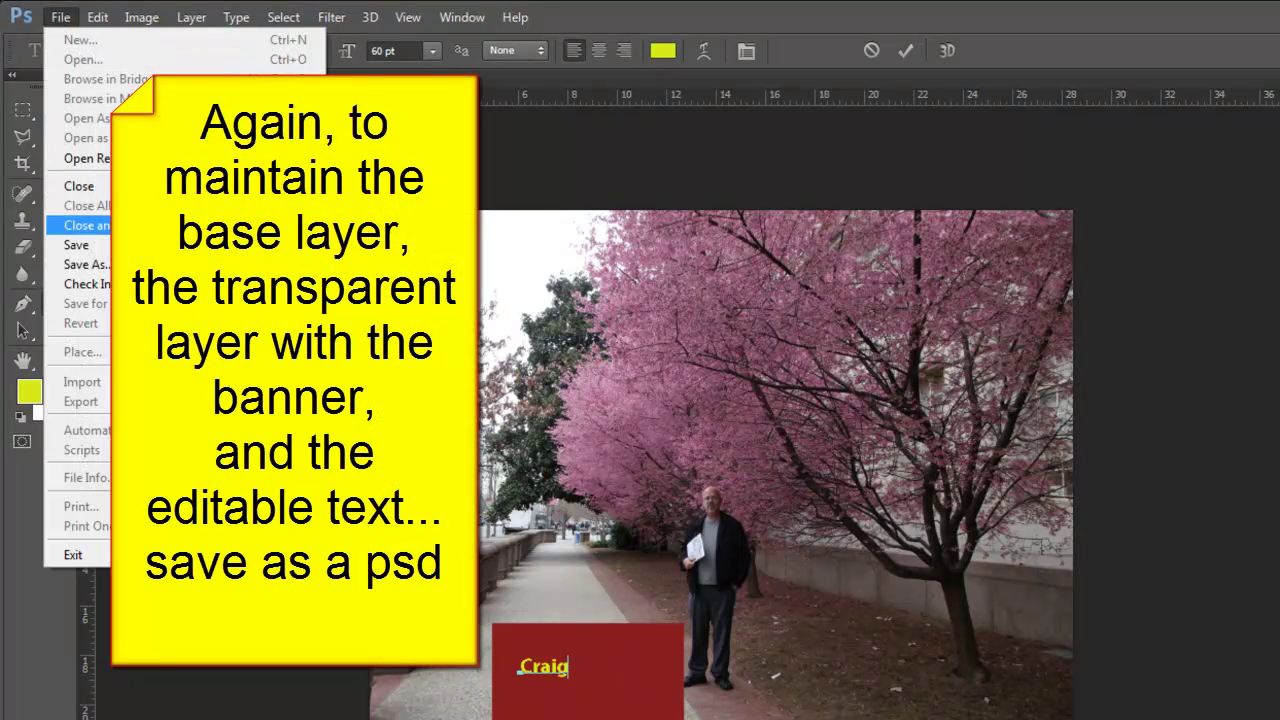
click(85, 264)
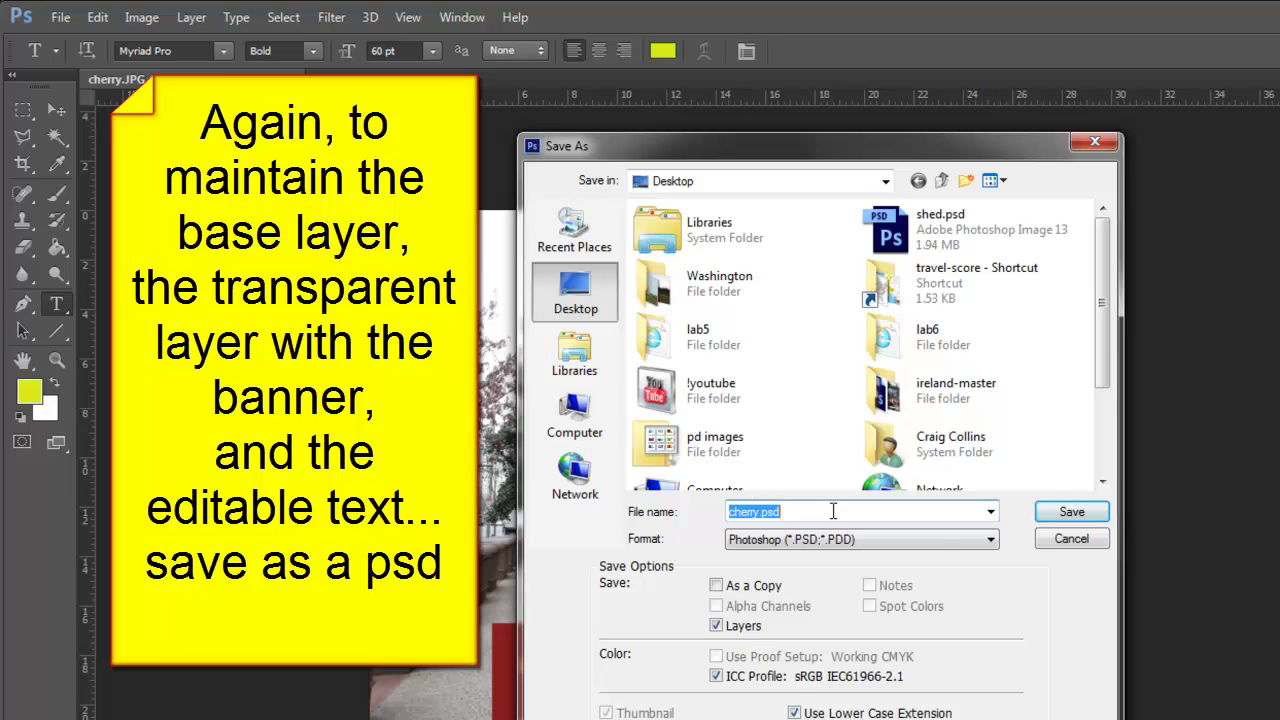